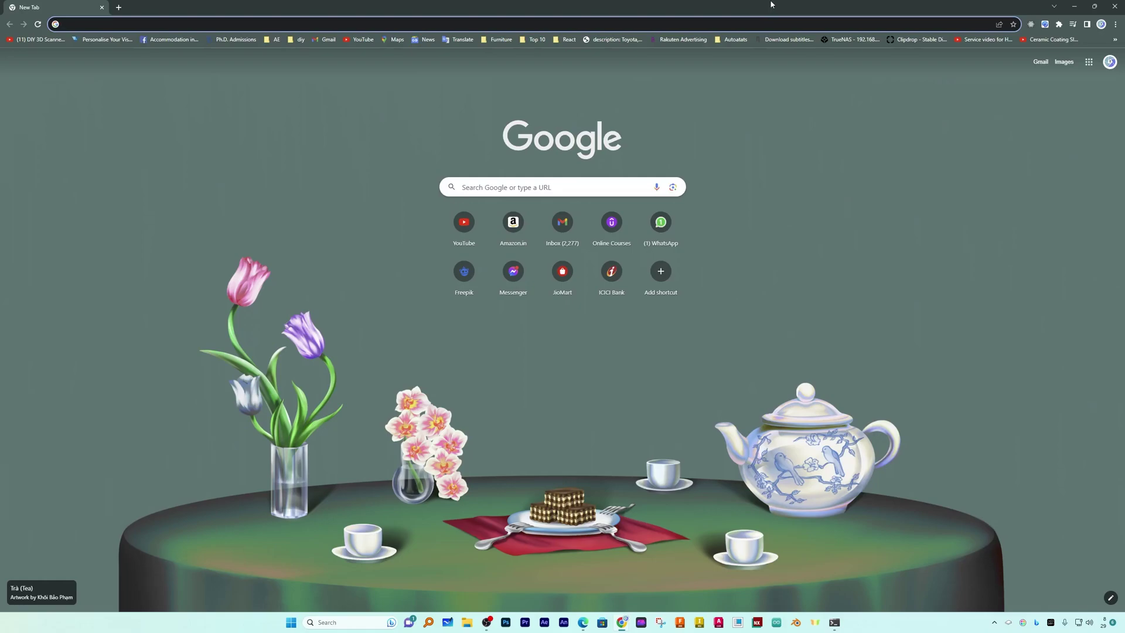
# - Search Google in Chrome for 'goodnotes for windows'
pyautogui.click(671, 21)
pyautogui.click(1060, 244)
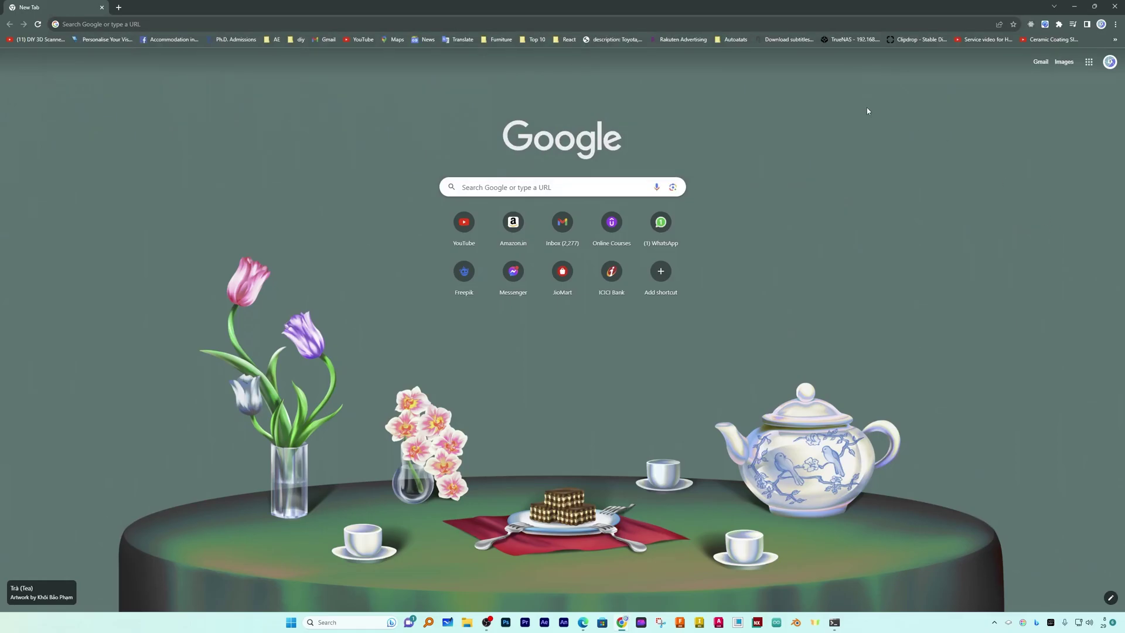
pyautogui.click(841, 25)
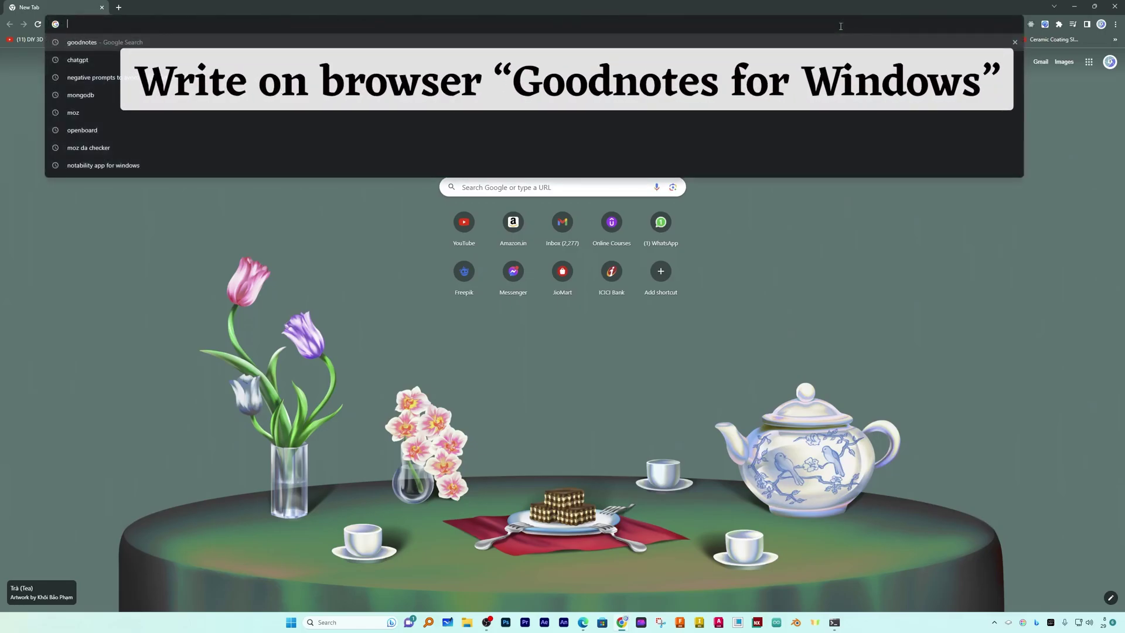
pyautogui.write('goodnotes')
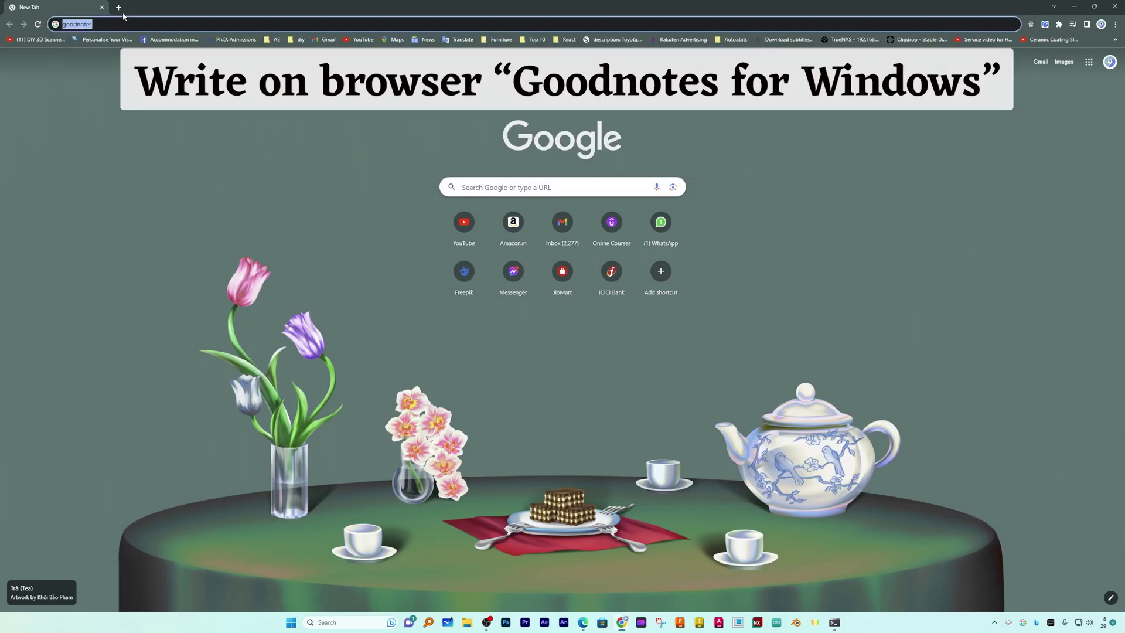
pyautogui.write(' for')
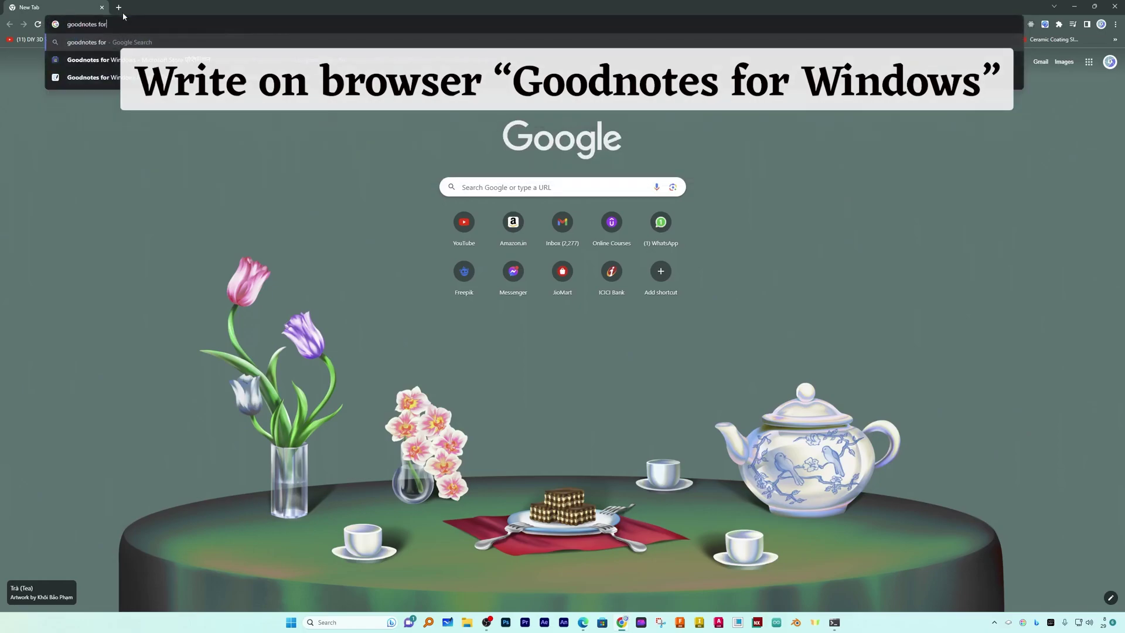
pyautogui.write(' windows')
pyautogui.press('Return')
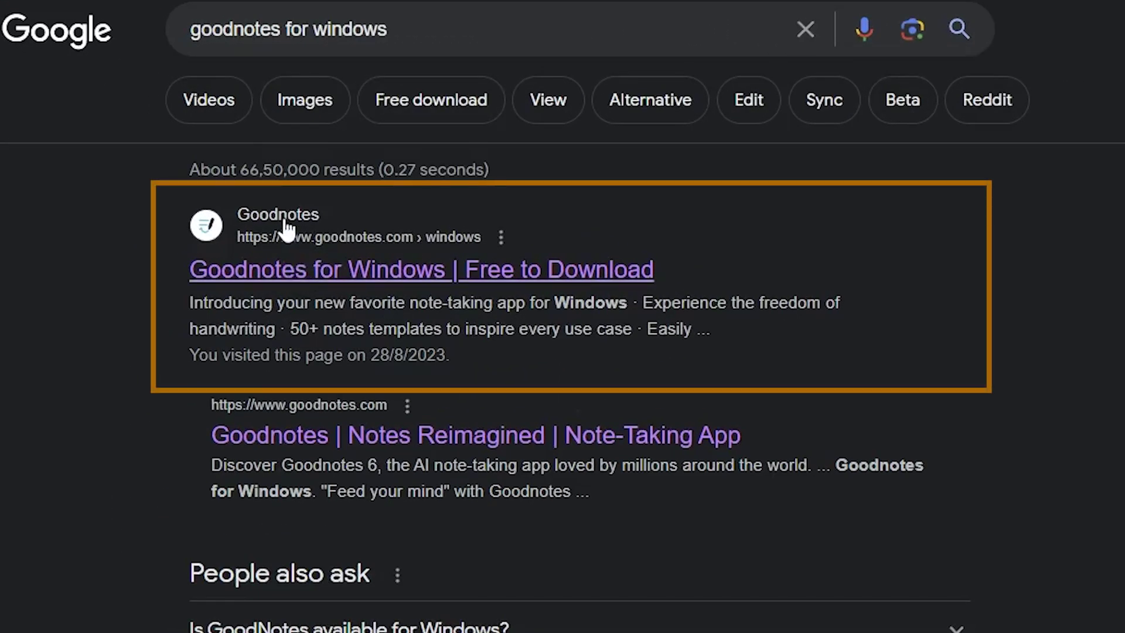
# - Open the 'Goodnotes for Windows | Free to Download' result and scroll through the page
pyautogui.click(282, 222)
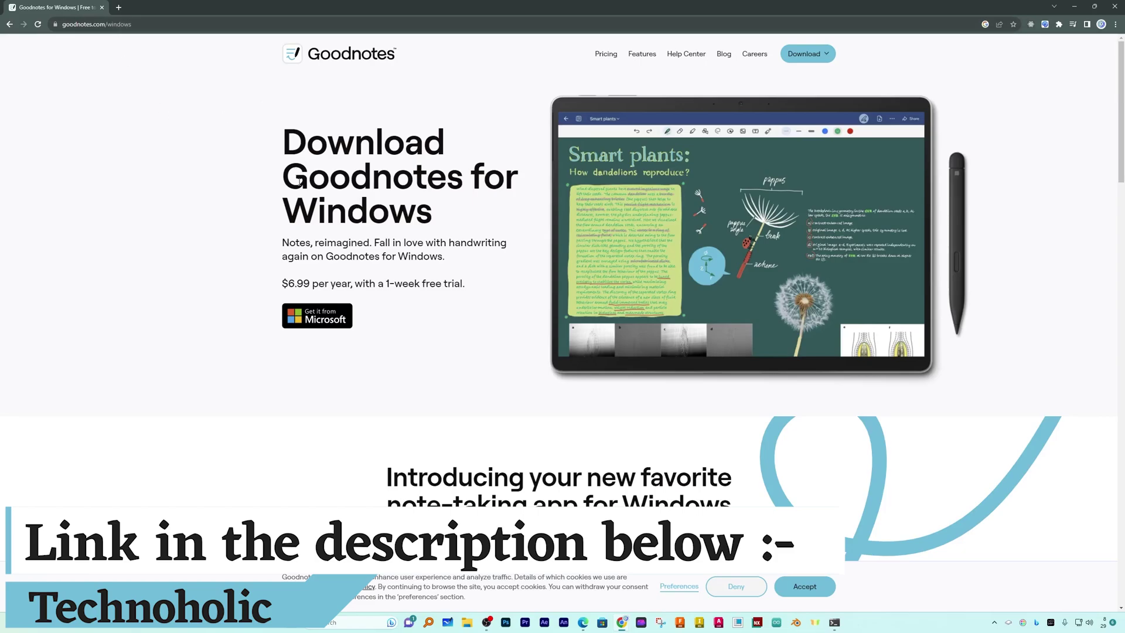
pyautogui.scroll(-6, 314, 205)
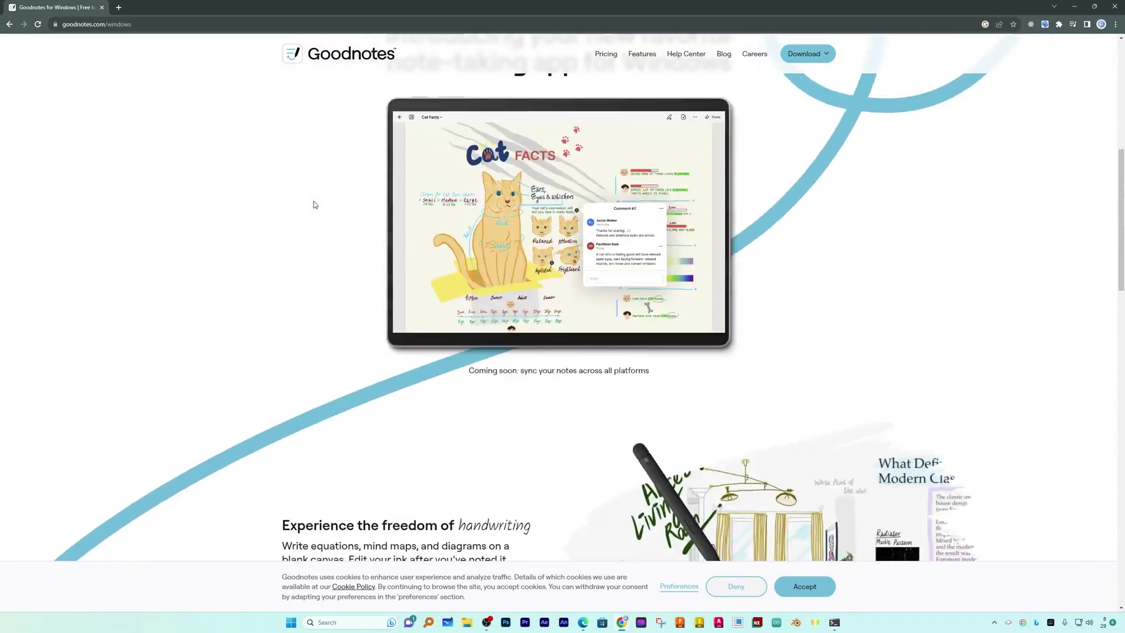
pyautogui.scroll(-7, 314, 205)
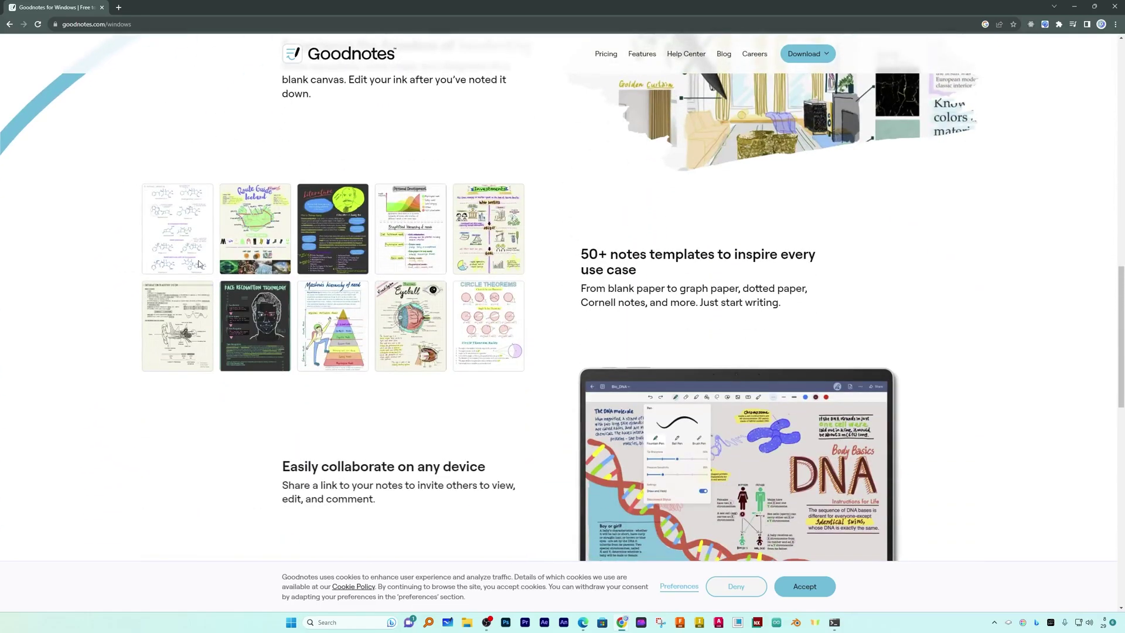
pyautogui.scroll(-6, 633, 295)
pyautogui.scroll(3, 633, 296)
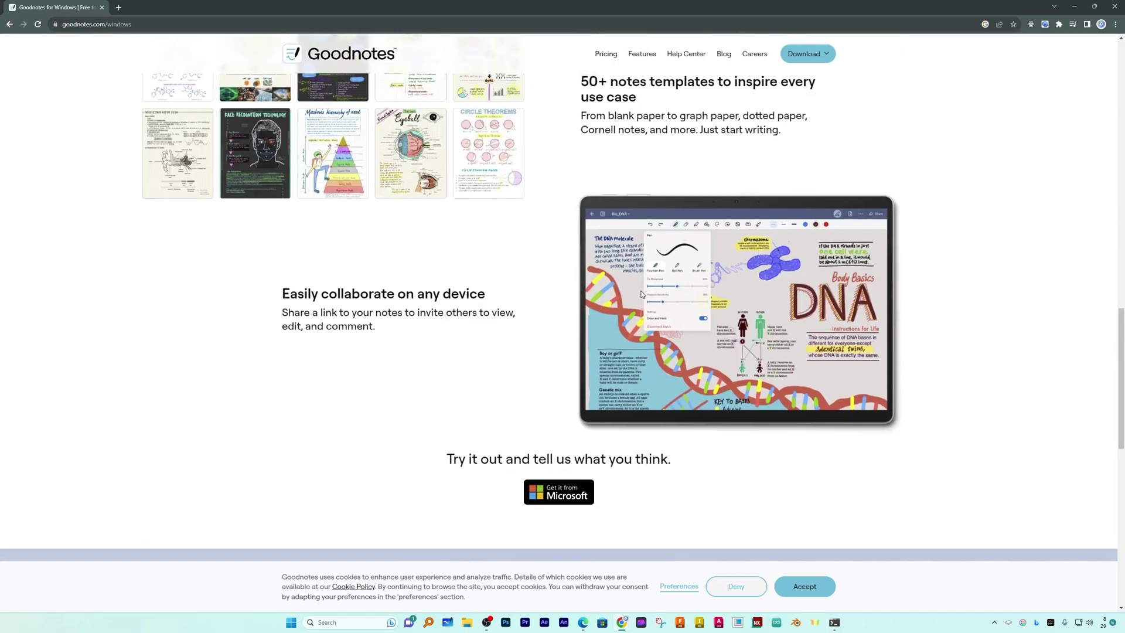
pyautogui.scroll(10, 642, 294)
pyautogui.scroll(3, 641, 294)
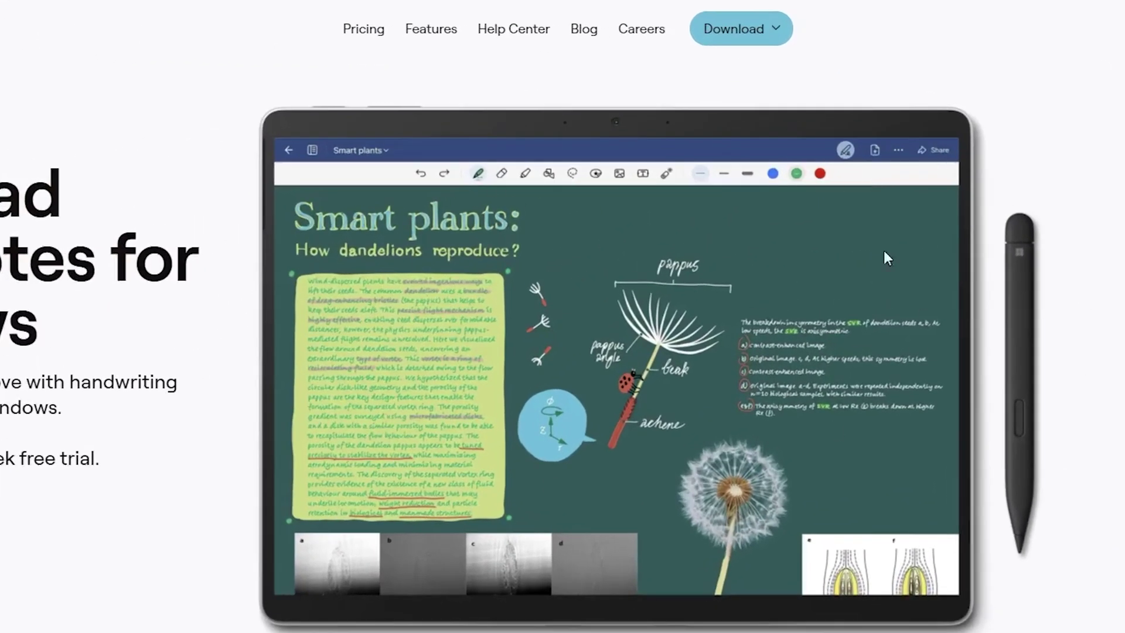
pyautogui.scroll(-2, 837, 336)
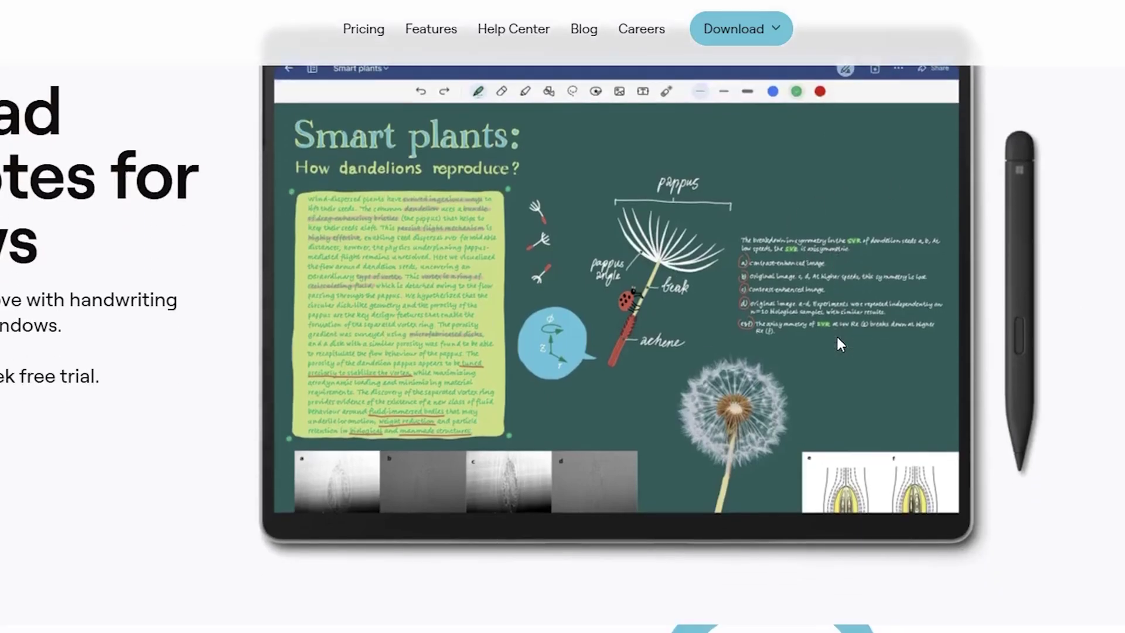
pyautogui.scroll(2, 836, 336)
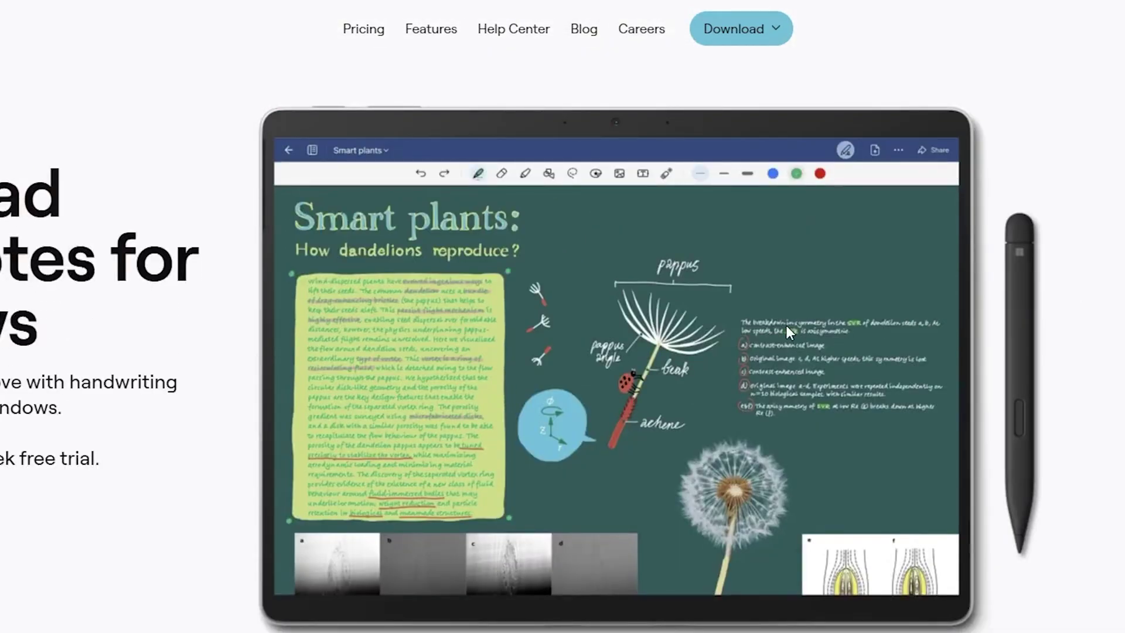
# - Open the Goodnotes Features page and scroll through its content
pyautogui.click(448, 32)
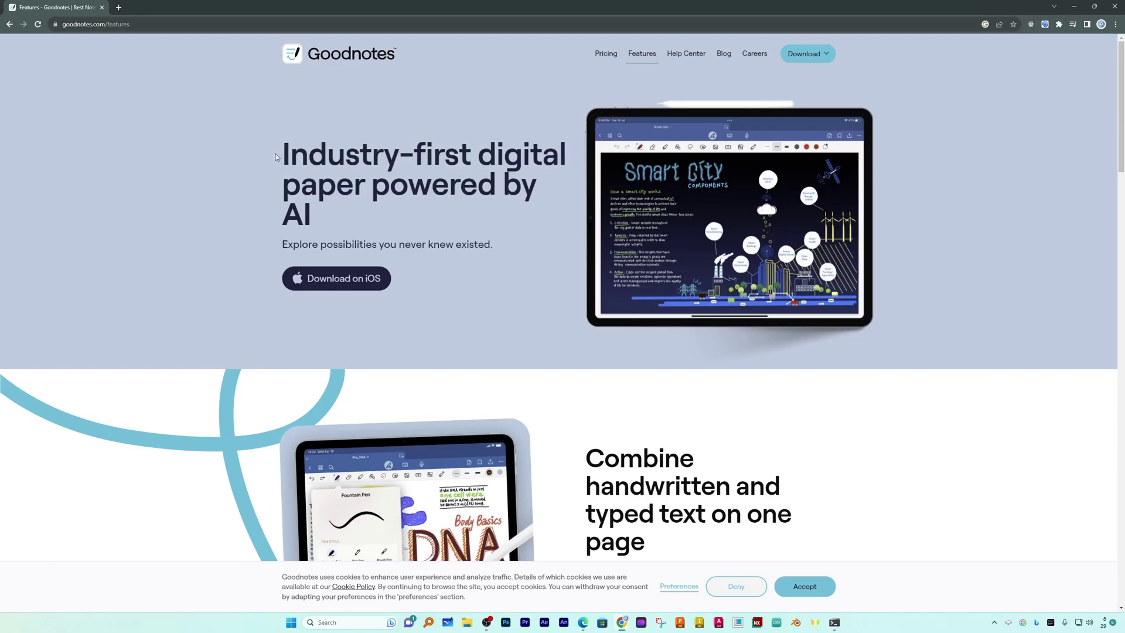
pyautogui.moveTo(275, 157); pyautogui.dragTo(522, 186)
pyautogui.click(434, 211)
pyautogui.scroll(-4, 421, 233)
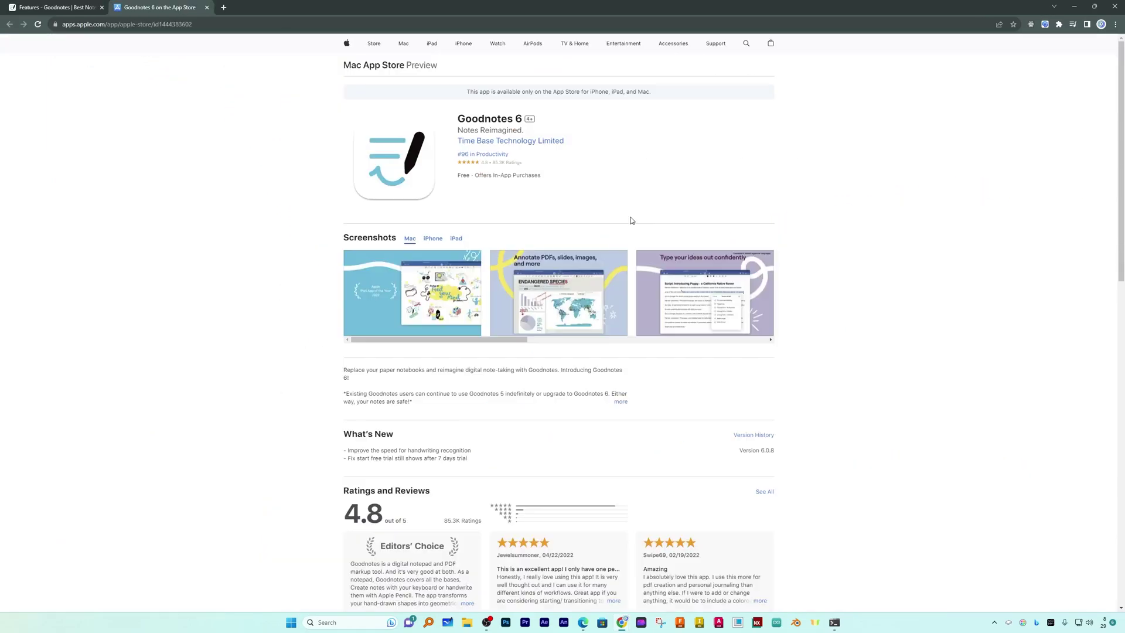
pyautogui.scroll(-5, 585, 212)
pyautogui.scroll(-3, 585, 215)
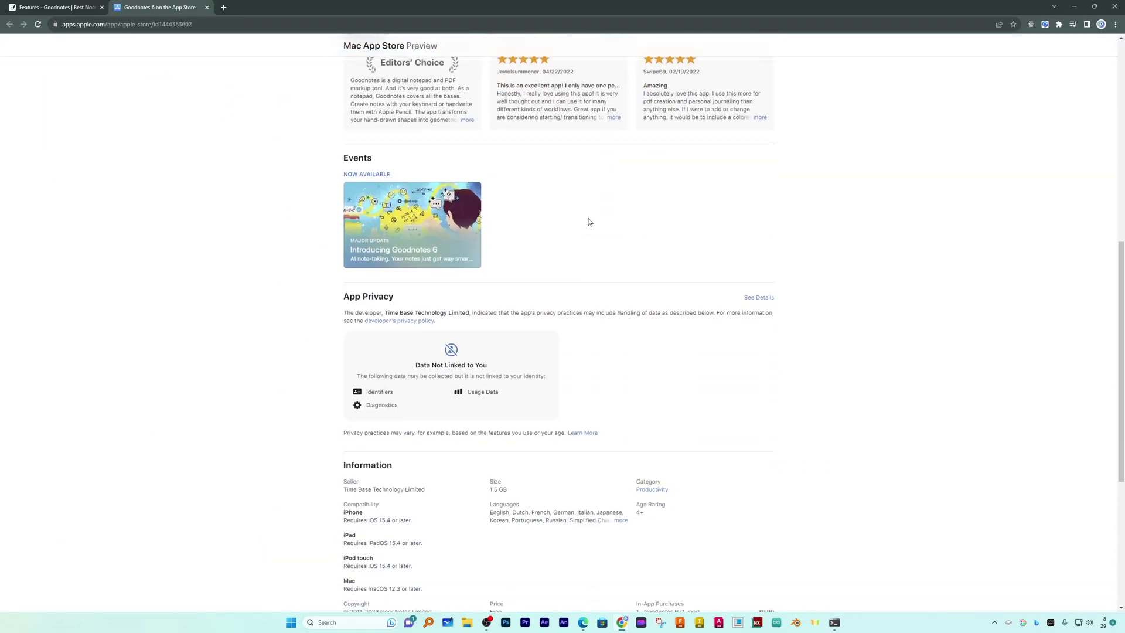
pyautogui.scroll(8, 588, 221)
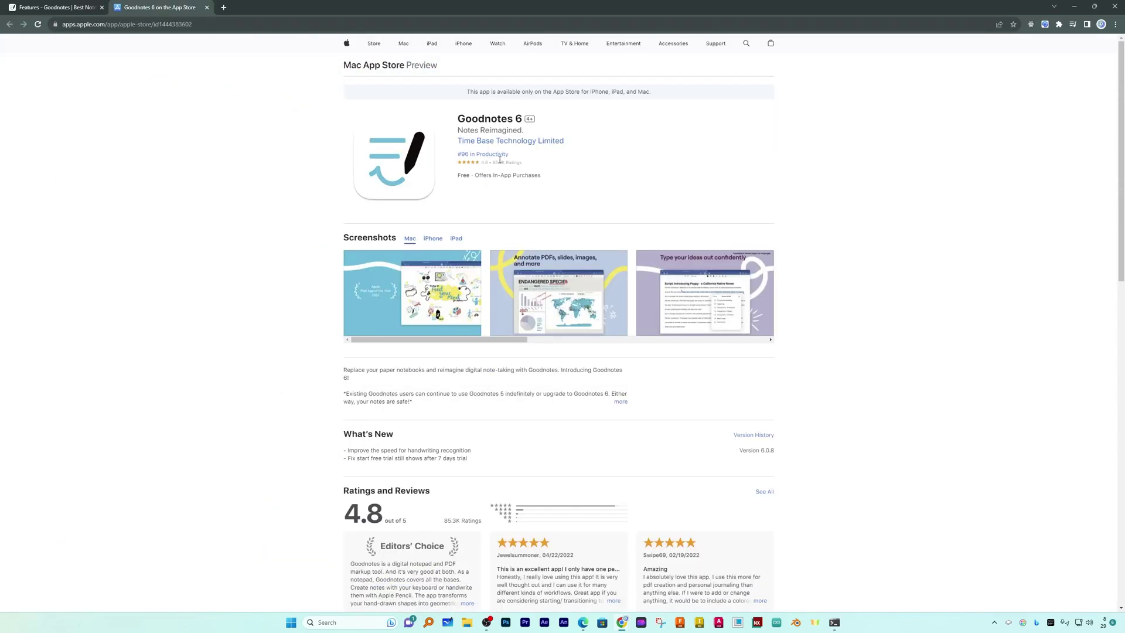
pyautogui.scroll(3, 570, 168)
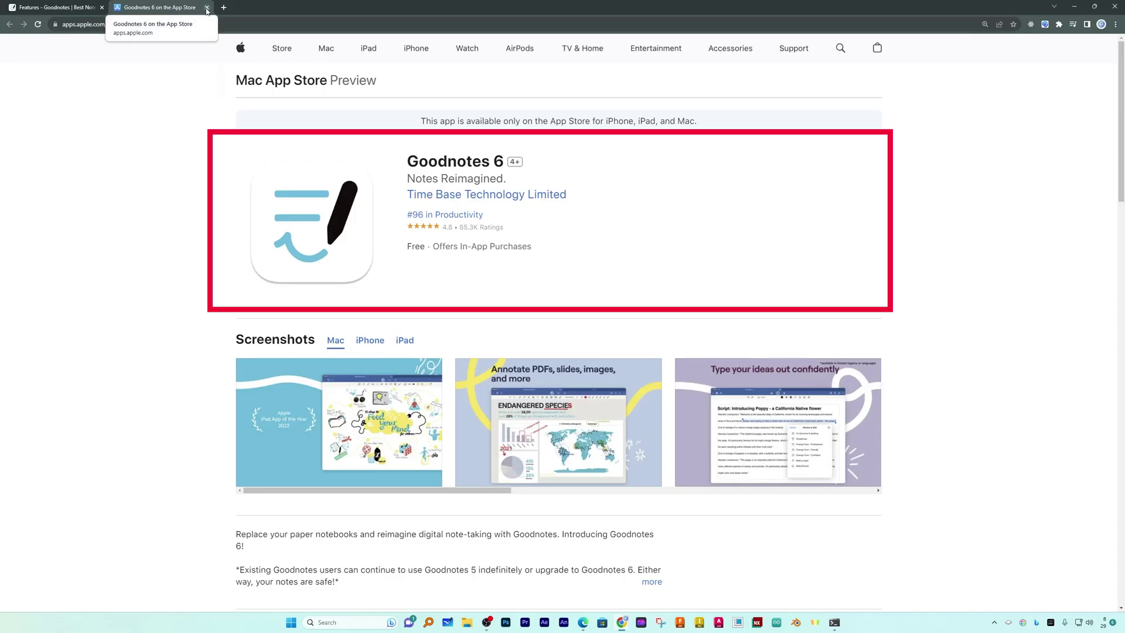
# - Go to the Goodnotes for Windows download page through the Download menu
pyautogui.click(55, 7)
pyautogui.scroll(-10, 697, 322)
pyautogui.scroll(15, 783, 263)
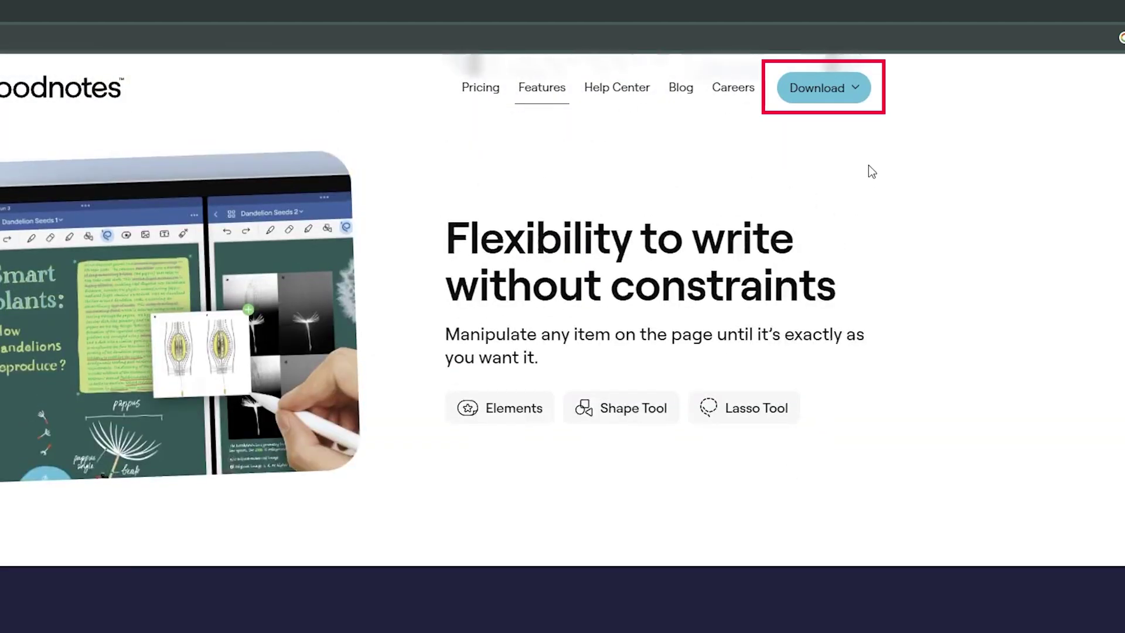
pyautogui.click(826, 50)
pyautogui.click(818, 188)
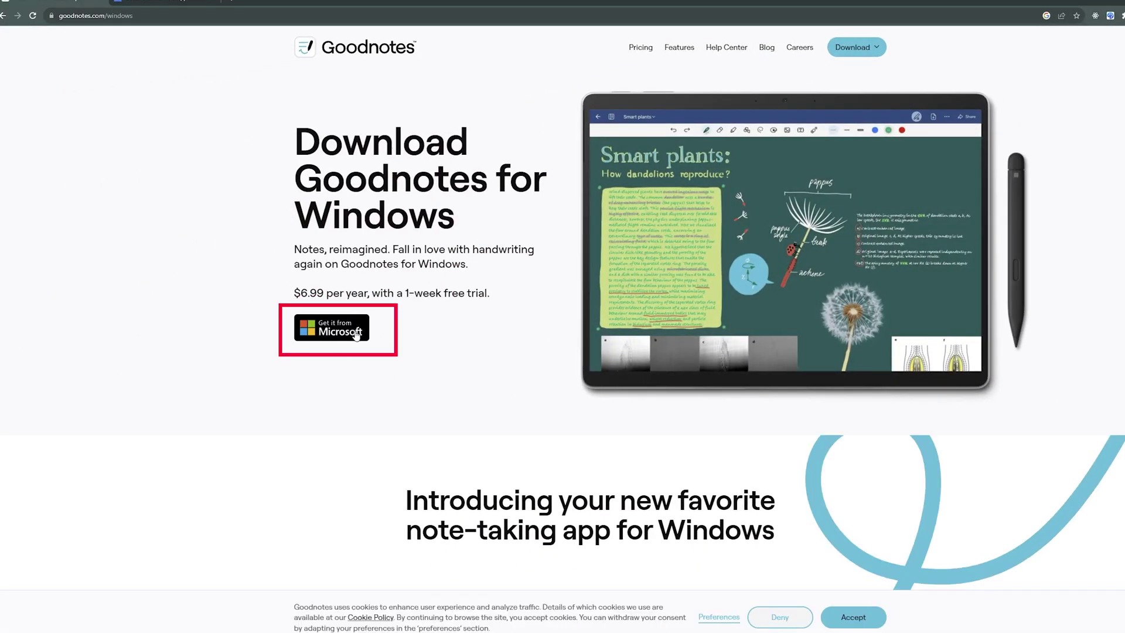
# - Open the Goodnotes listing in Microsoft Store and launch the app from there
pyautogui.click(356, 333)
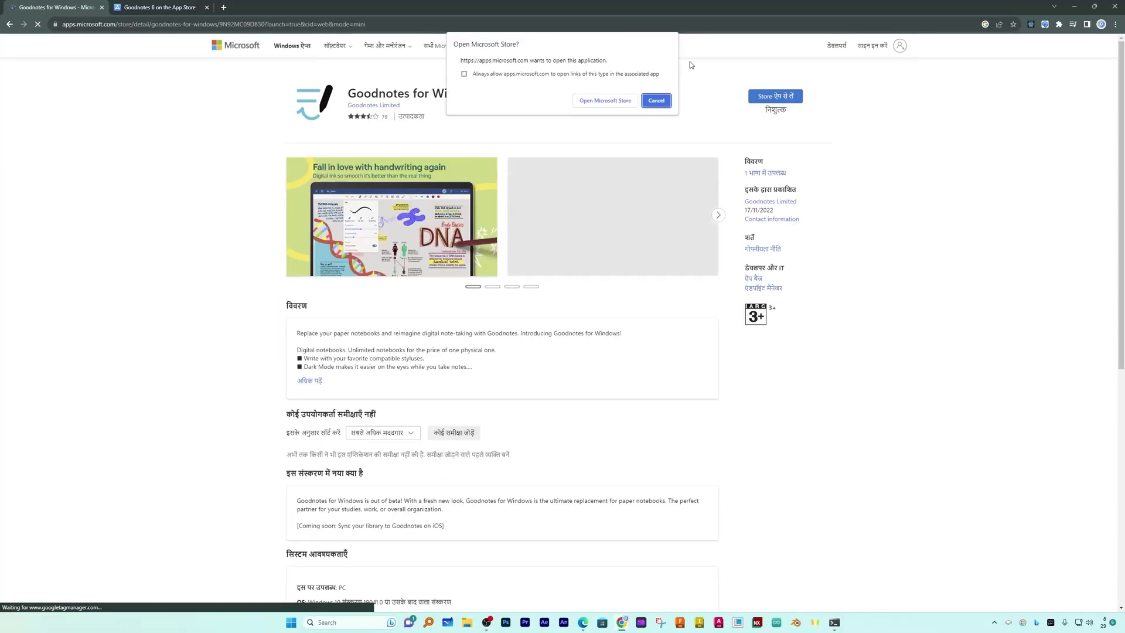
pyautogui.click(605, 101)
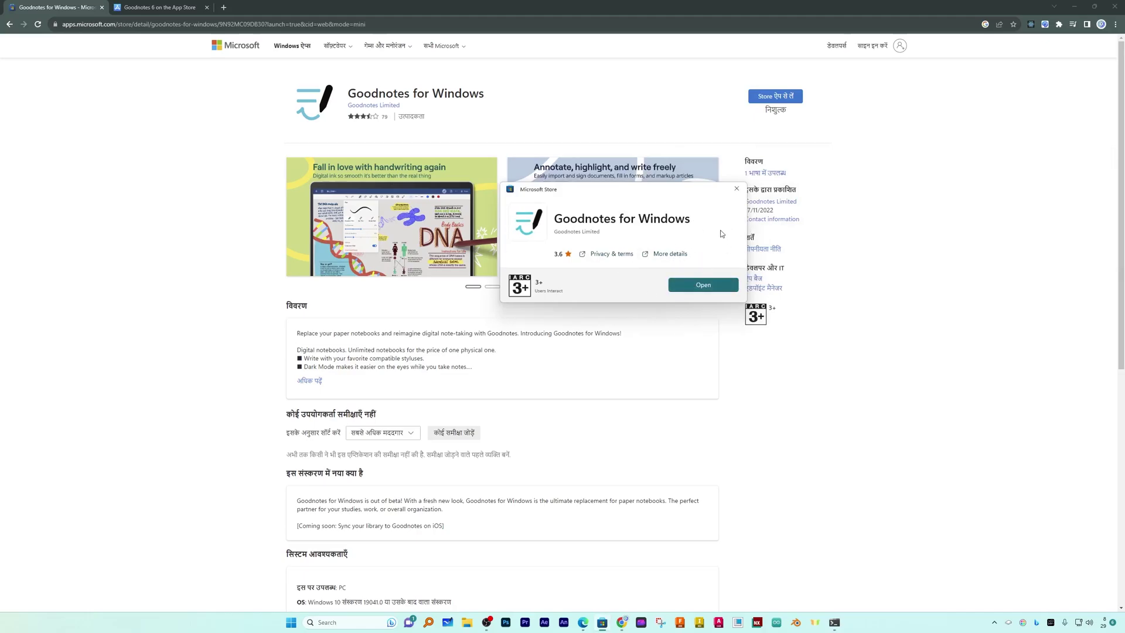
pyautogui.click(720, 281)
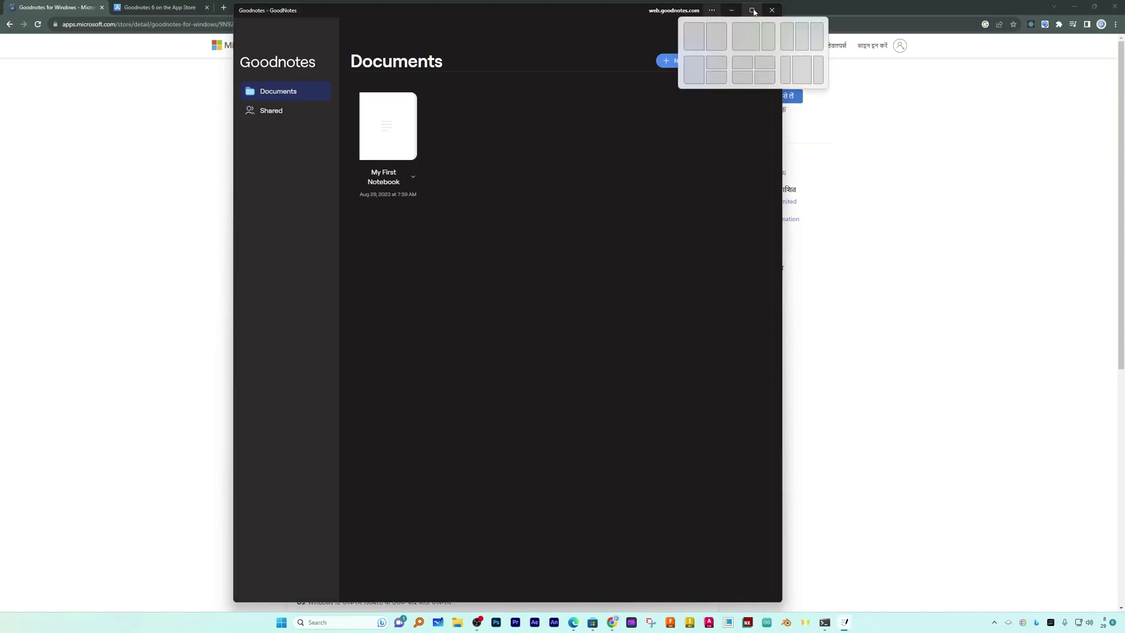
pyautogui.moveTo(560, 14); pyautogui.dragTo(1122, 18)
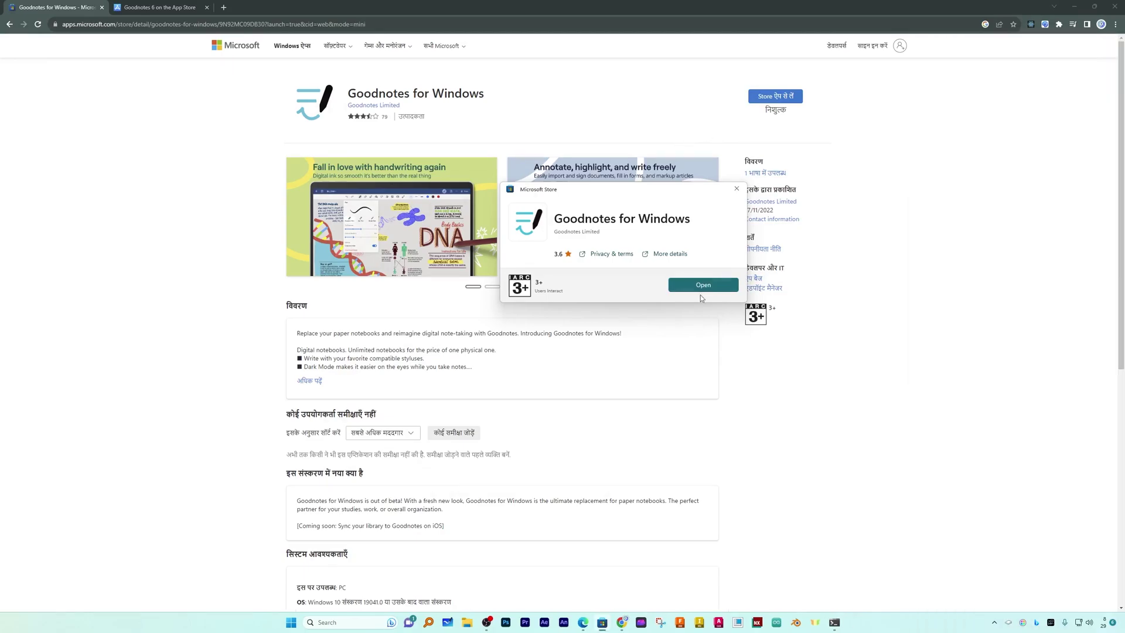
pyautogui.click(705, 285)
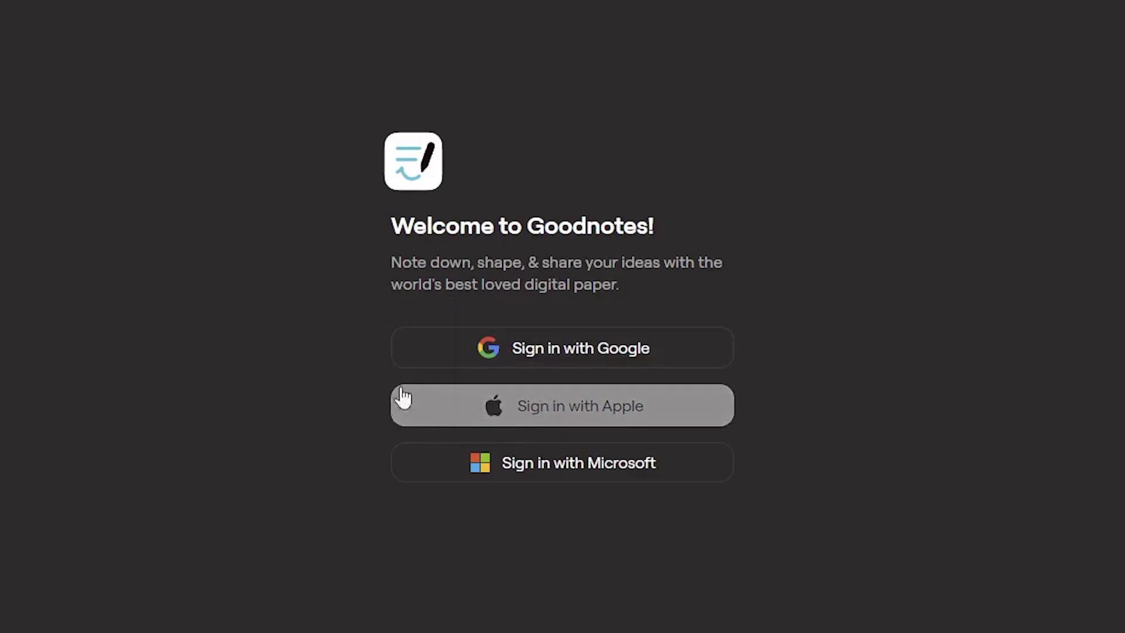
# - Sign in to Goodnotes with a Google account
pyautogui.click(535, 358)
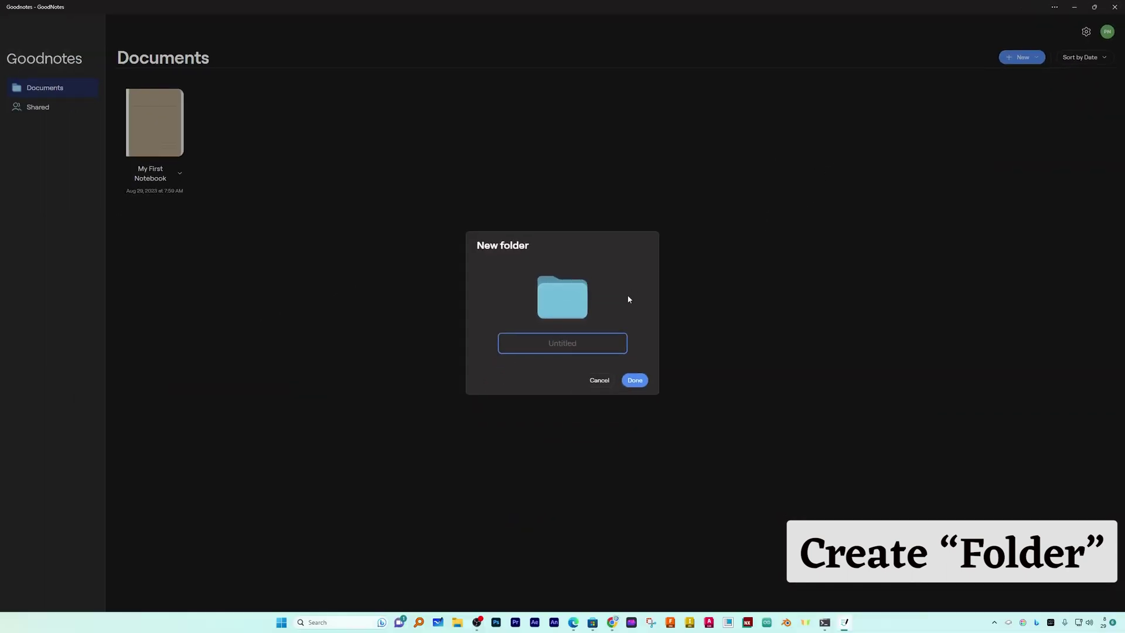
# - Name the new folder 'Science' and confirm it
pyautogui.write('Science')
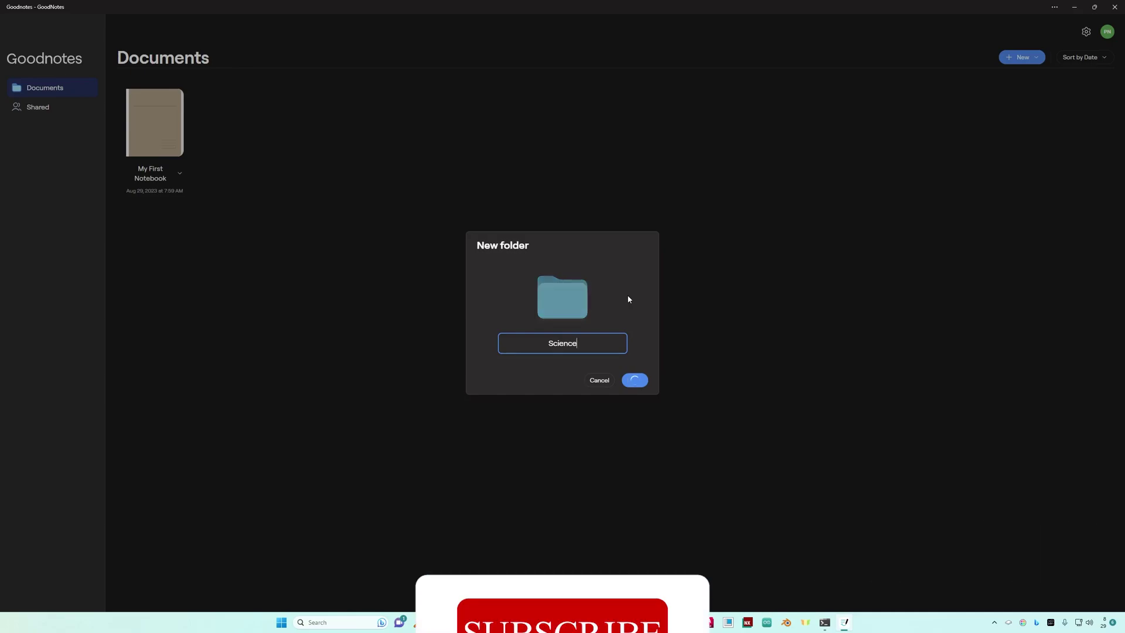
pyautogui.press('Return')
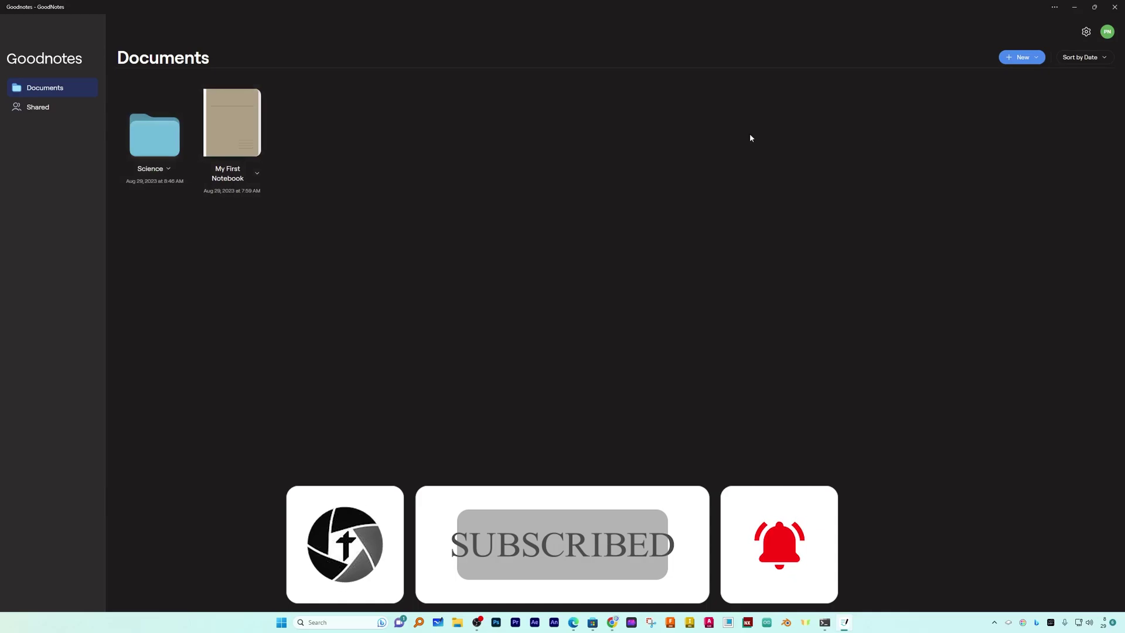
# - Start a new notebook and set its paper colour to Yellow Paper
pyautogui.click(1037, 56)
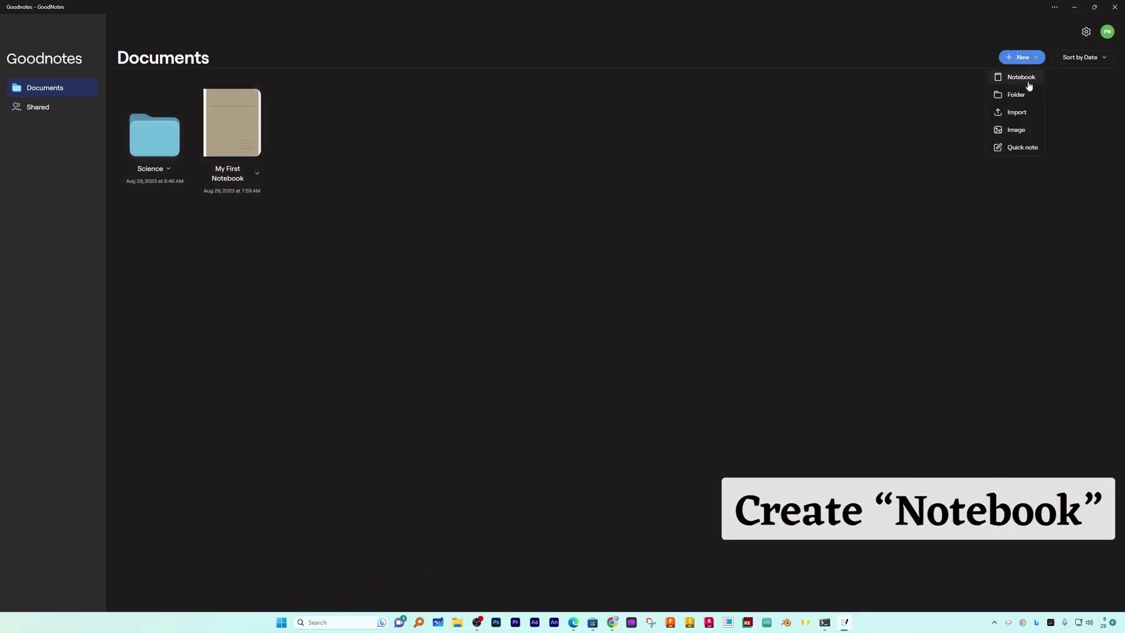
pyautogui.click(1028, 75)
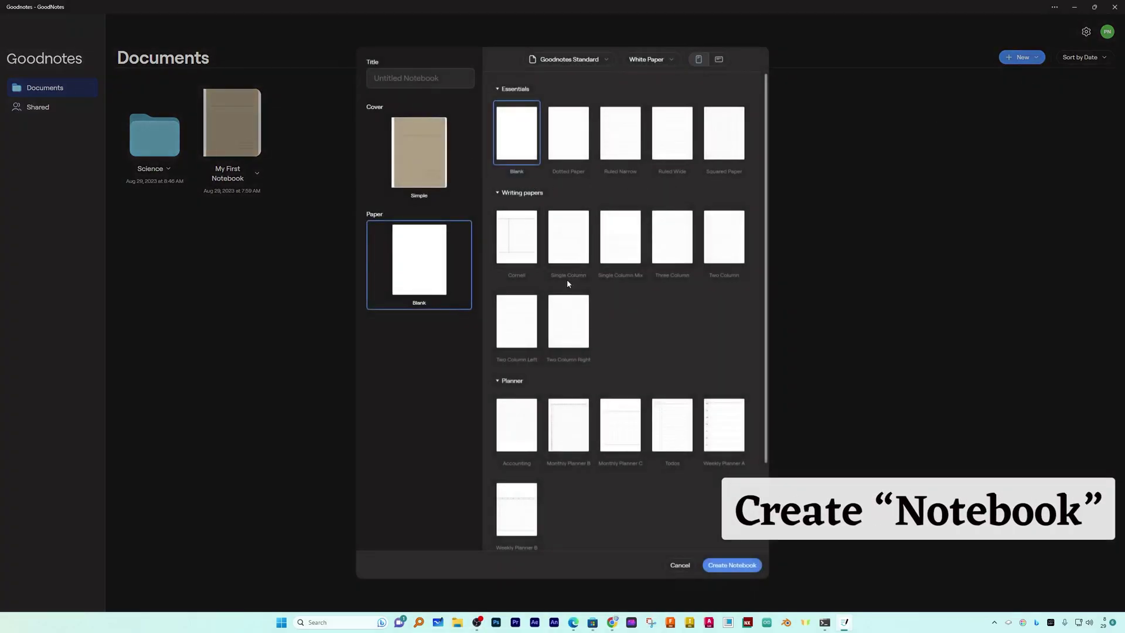
pyautogui.click(672, 237)
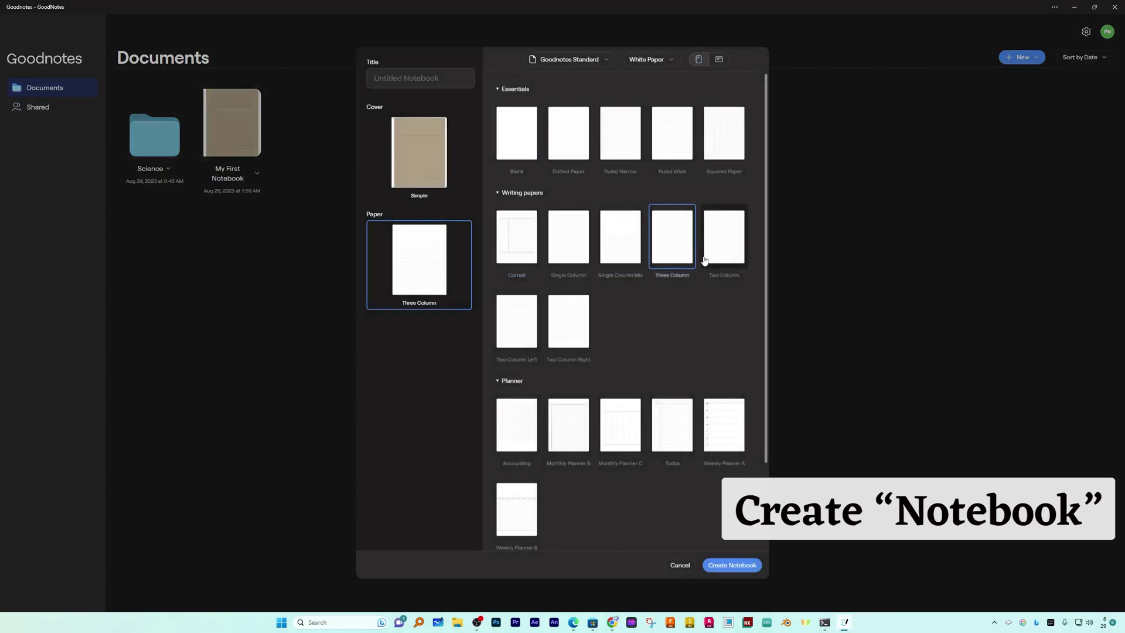
pyautogui.click(527, 244)
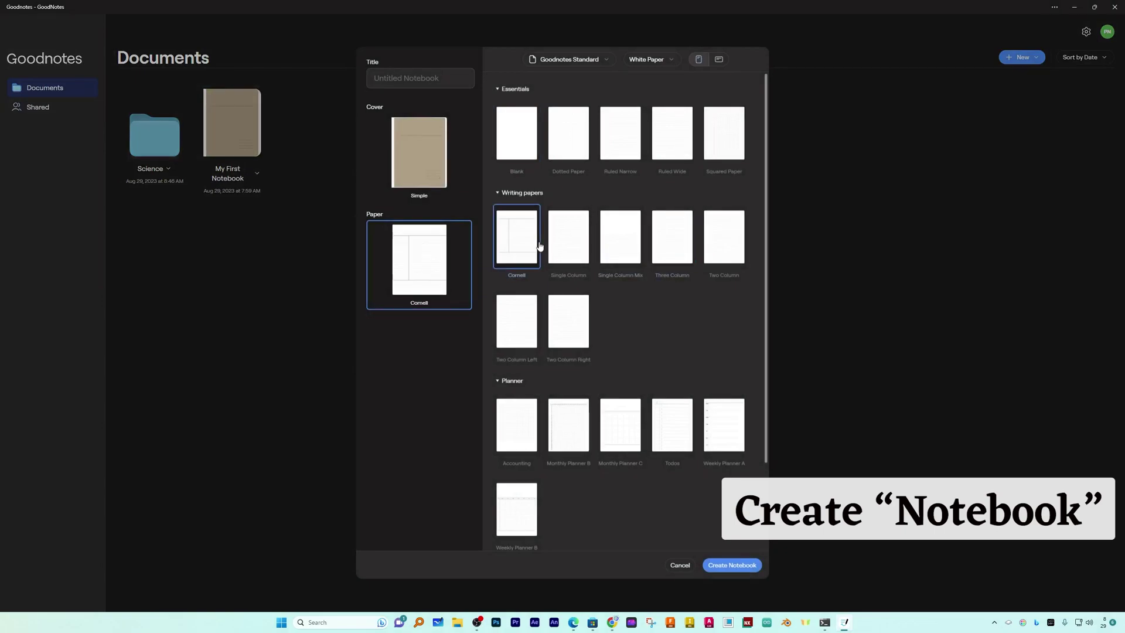
pyautogui.click(675, 61)
pyautogui.click(654, 96)
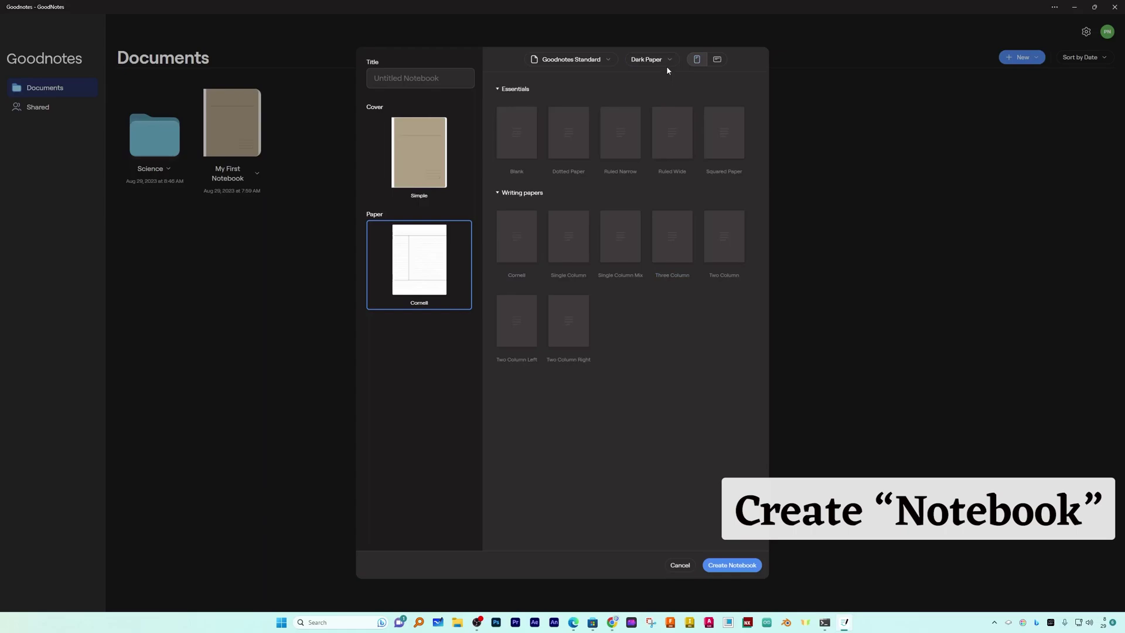
pyautogui.click(568, 133)
pyautogui.click(515, 233)
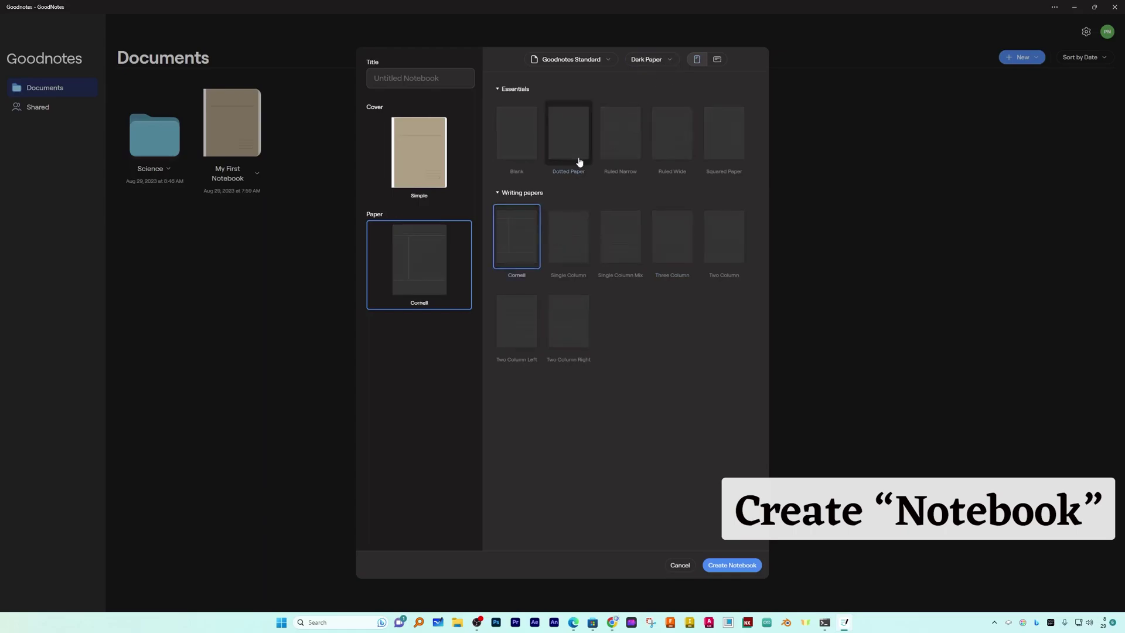
pyautogui.click(656, 61)
pyautogui.click(654, 115)
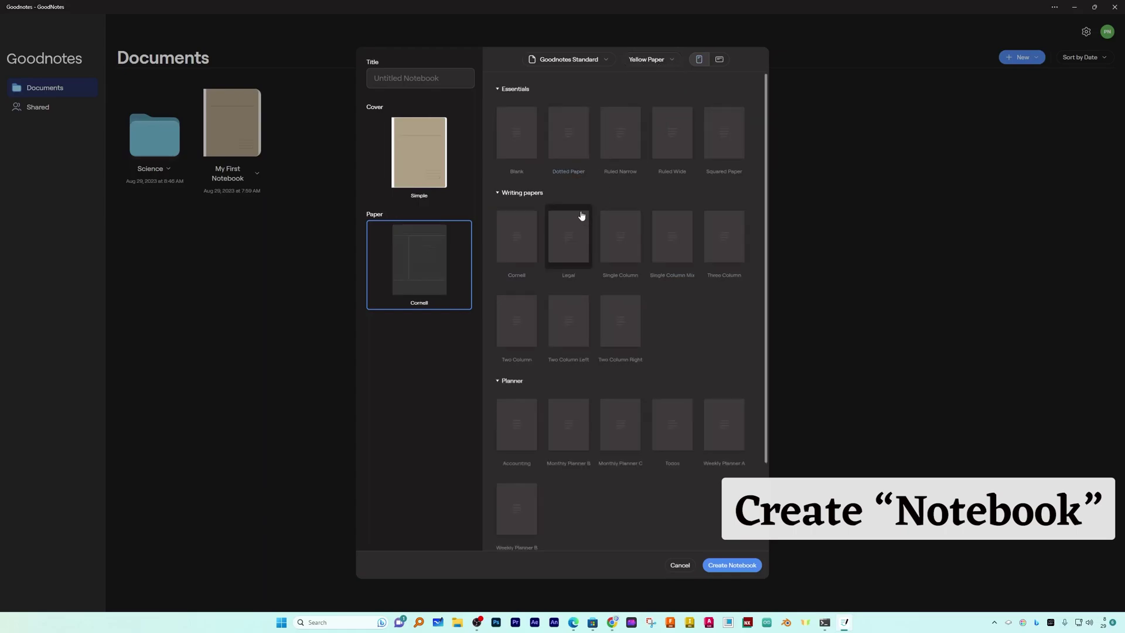
# - Choose landscape Two Column Left paper and create the notebook
pyautogui.click(613, 328)
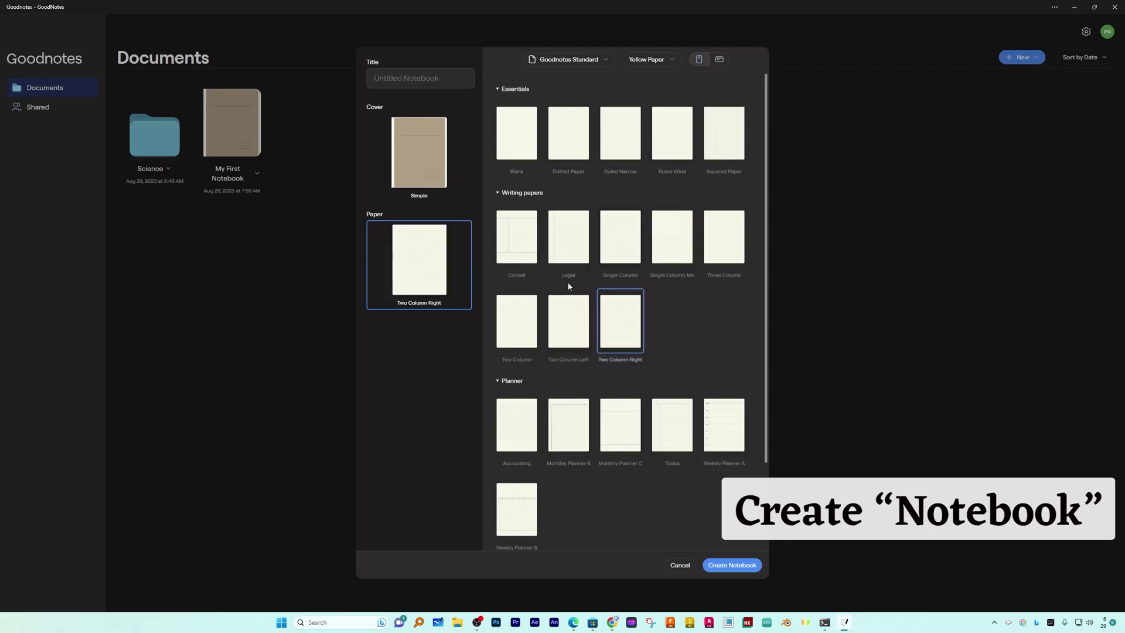
pyautogui.click(612, 235)
pyautogui.click(671, 61)
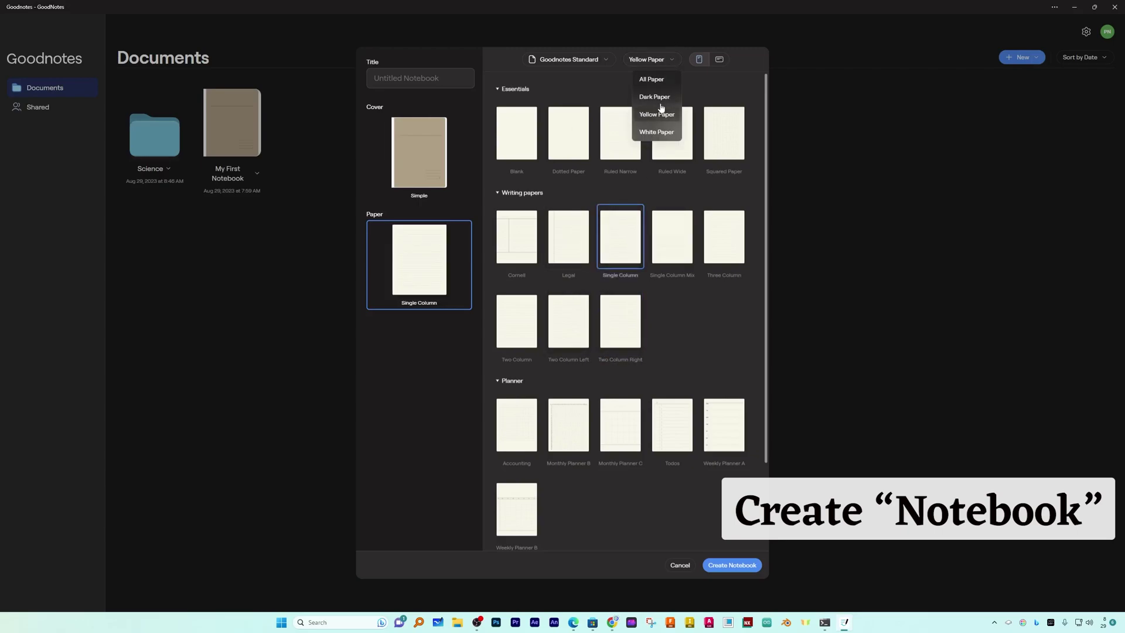
pyautogui.click(720, 59)
pyautogui.click(720, 60)
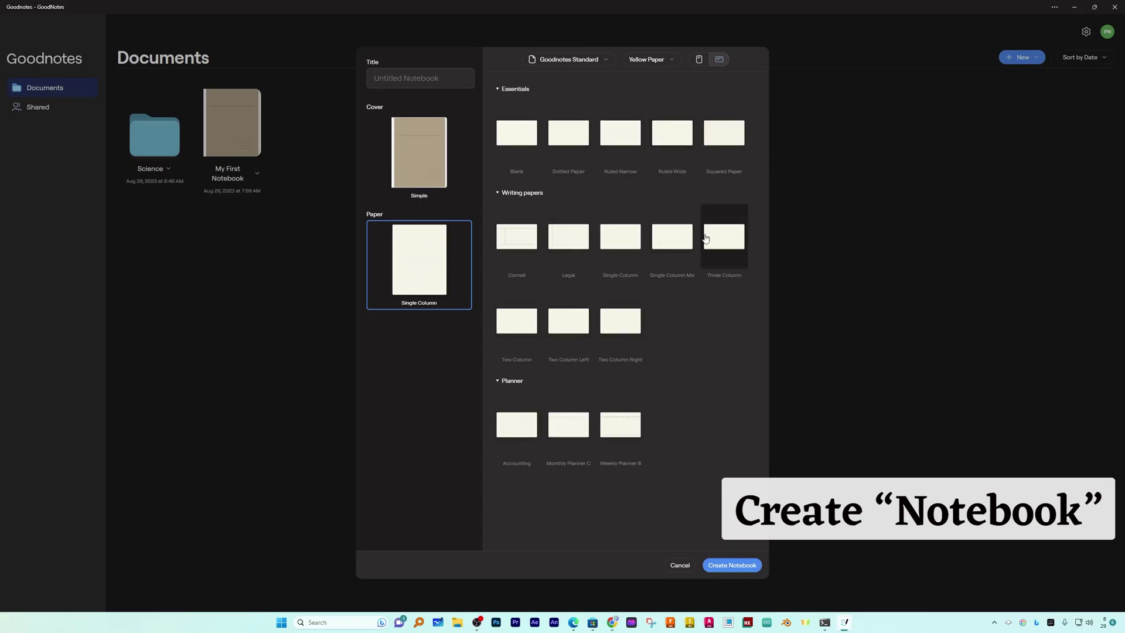
pyautogui.click(588, 322)
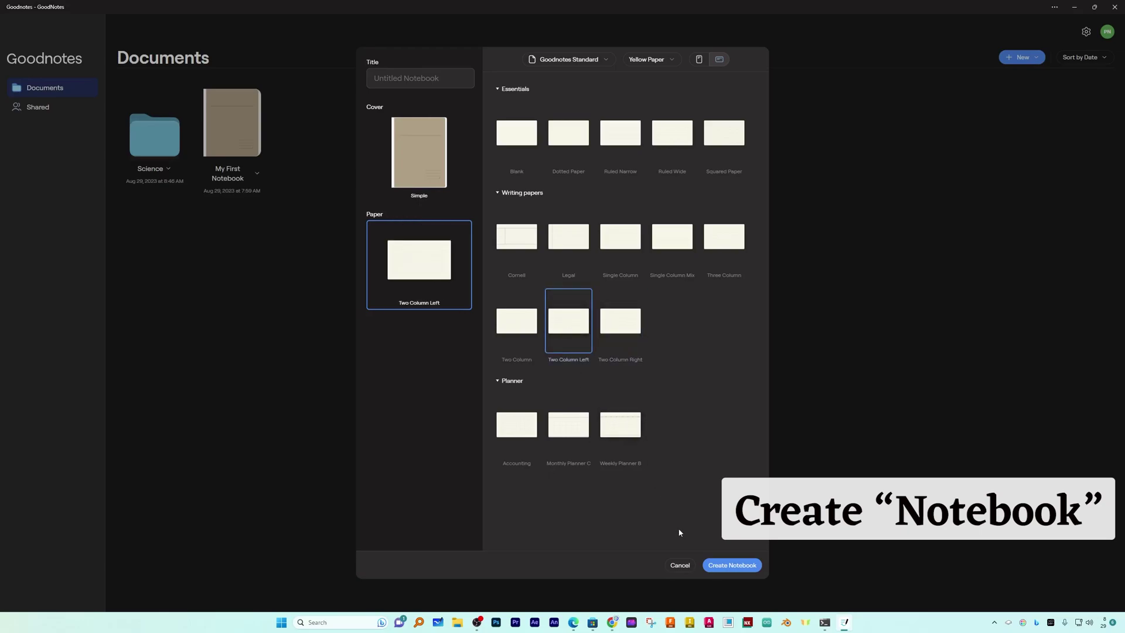
pyautogui.click(733, 566)
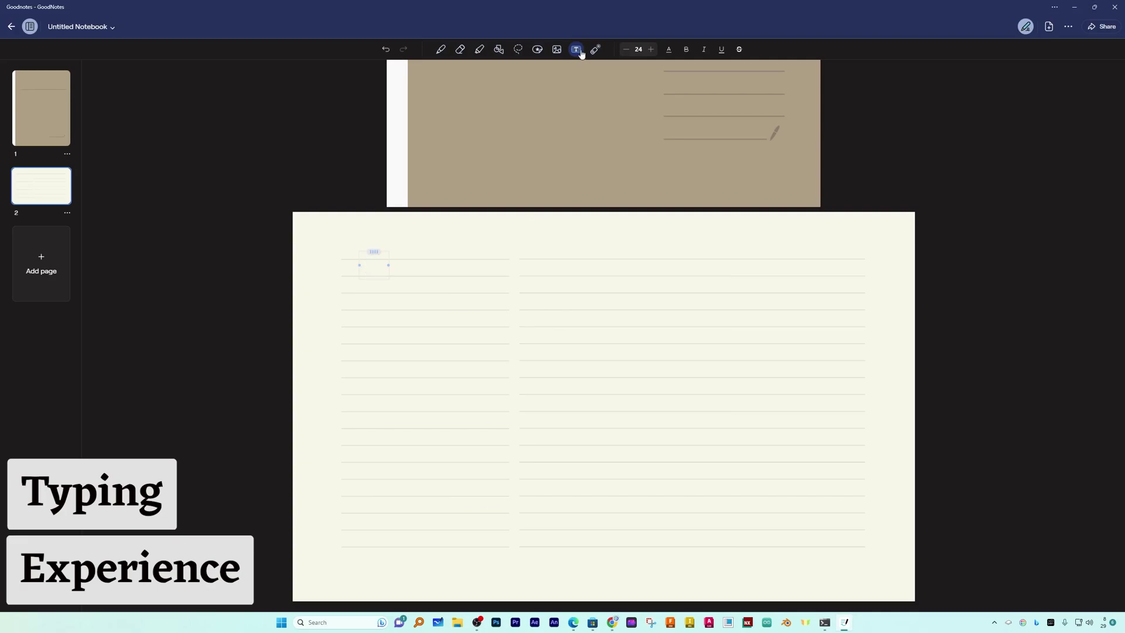
# - Type and dictate the paragraph ending 'look how it perform in that category', without a final period
pyautogui.write('THis going ')
pyautogui.write('go')
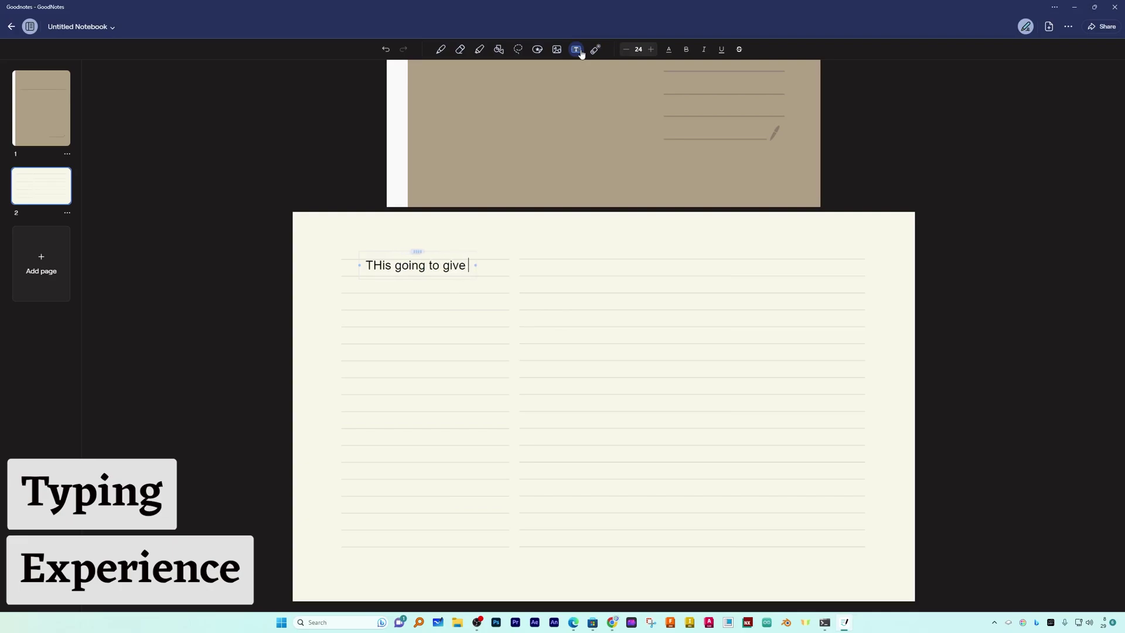
pyautogui.write('you typing')
pyautogui.press('super+h')
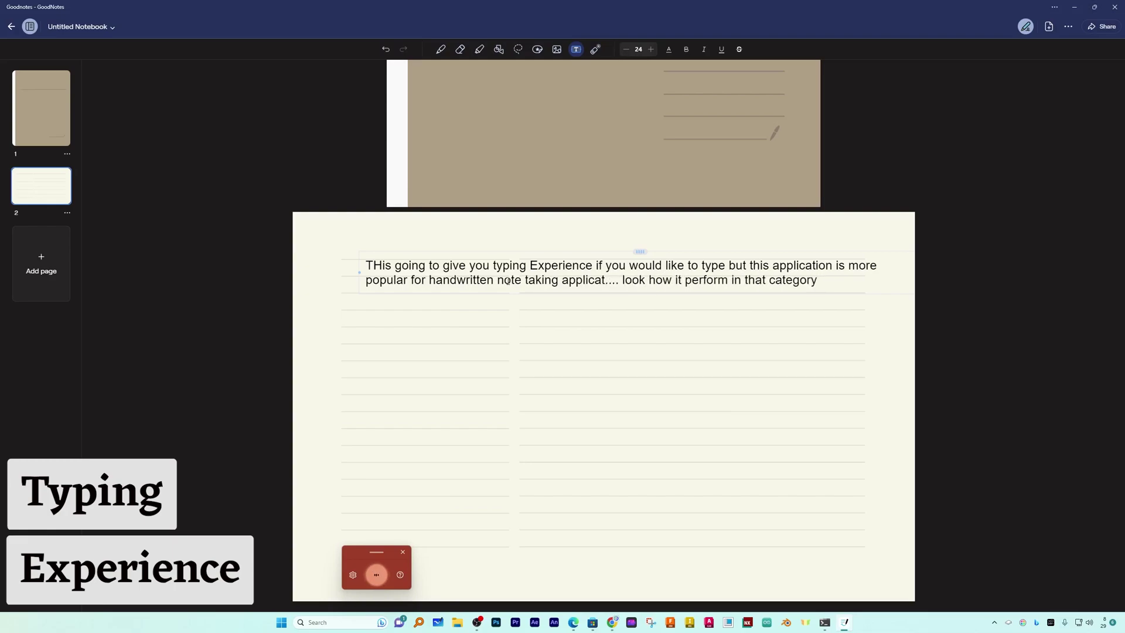
pyautogui.click(403, 553)
pyautogui.hotkey('ctrl', 'z')
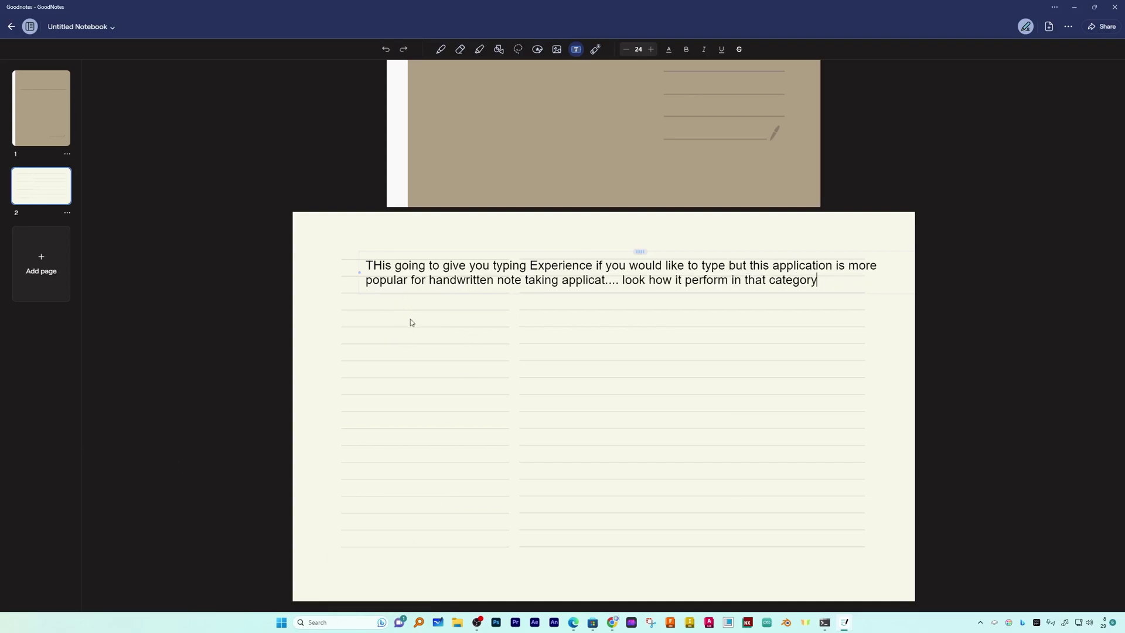
# - Switch to the Pen tool, briefly try the Eraser, and zoom into the page
pyautogui.click(441, 49)
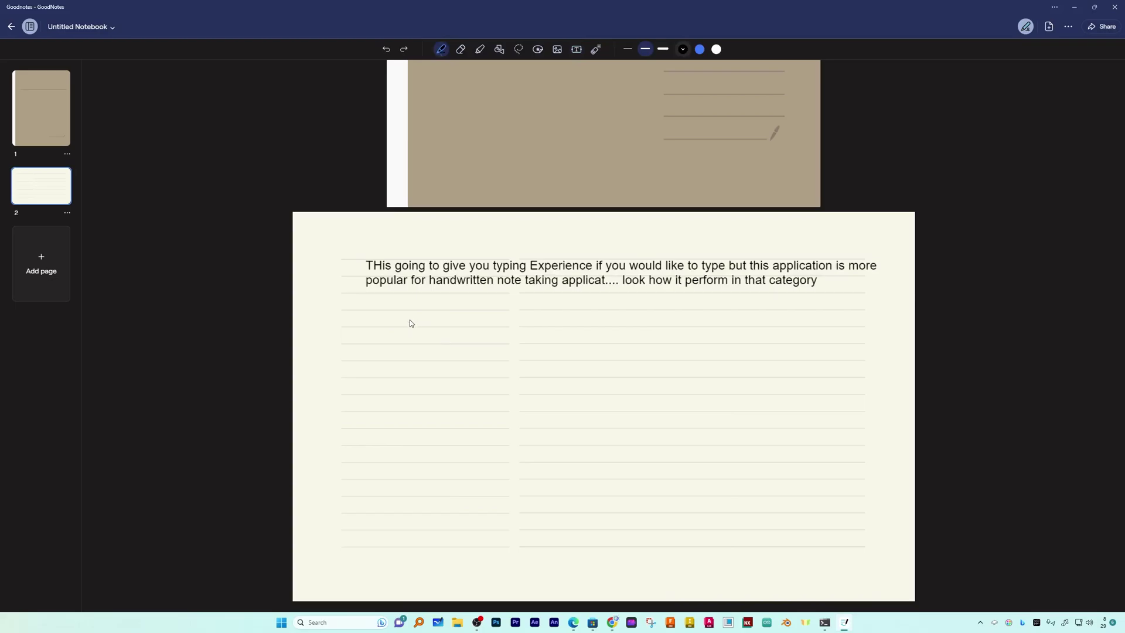
pyautogui.press('e')
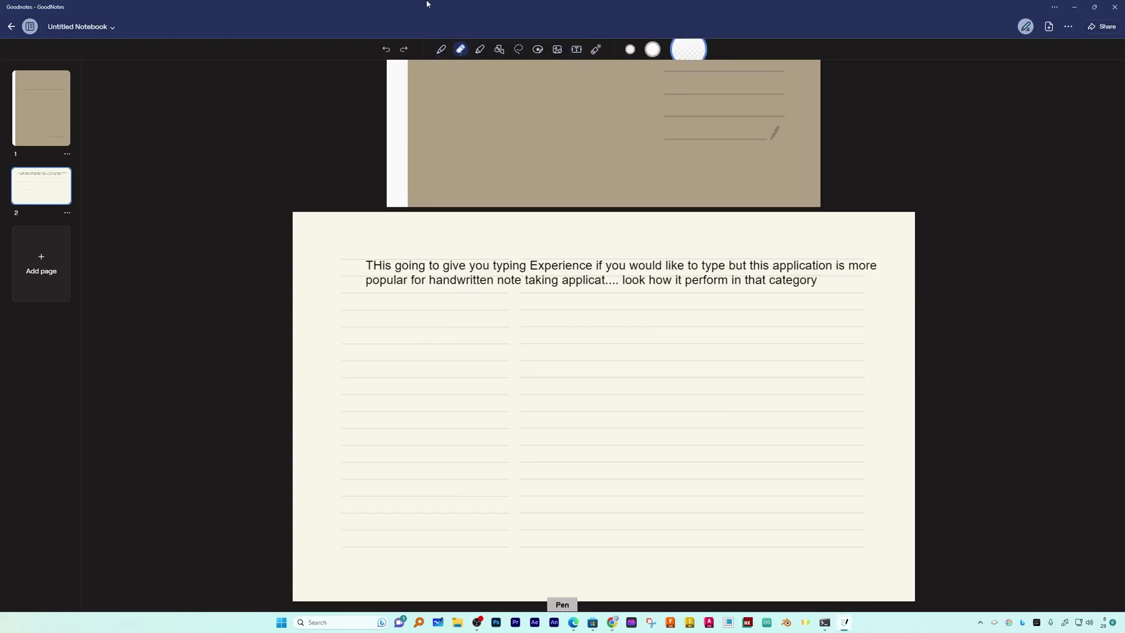
pyautogui.scroll(5, 666, 326)
pyautogui.press('p')
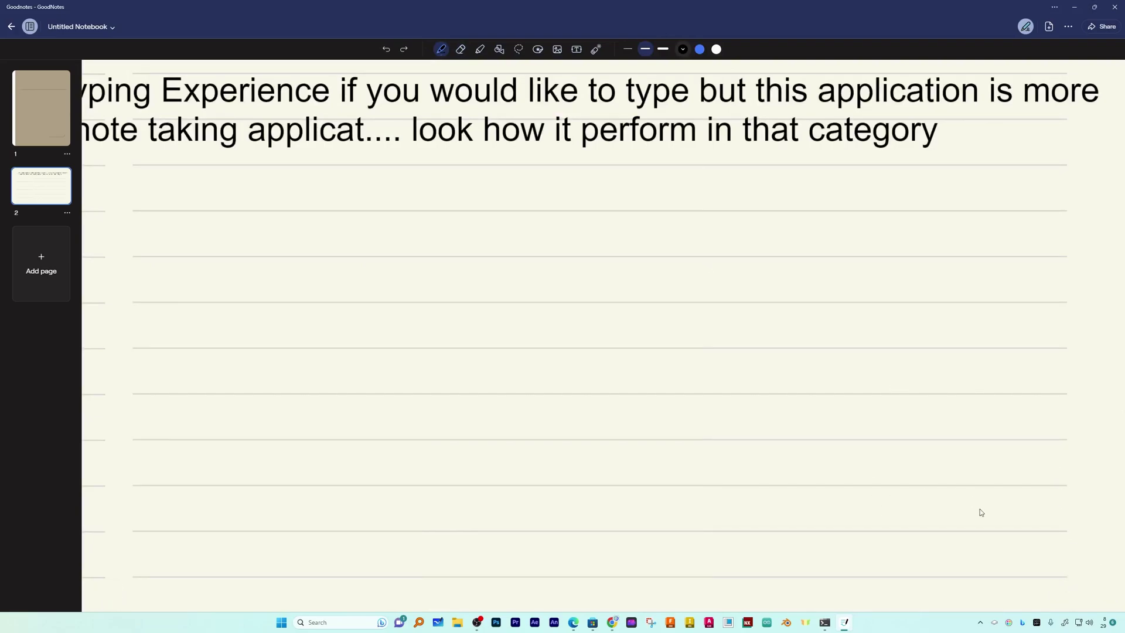
# - Set the pen style to Fountain Pen after trying Ball Pen and Brush Pen
pyautogui.rightClick(1035, 532)
pyautogui.click(1061, 572)
pyautogui.click(441, 49)
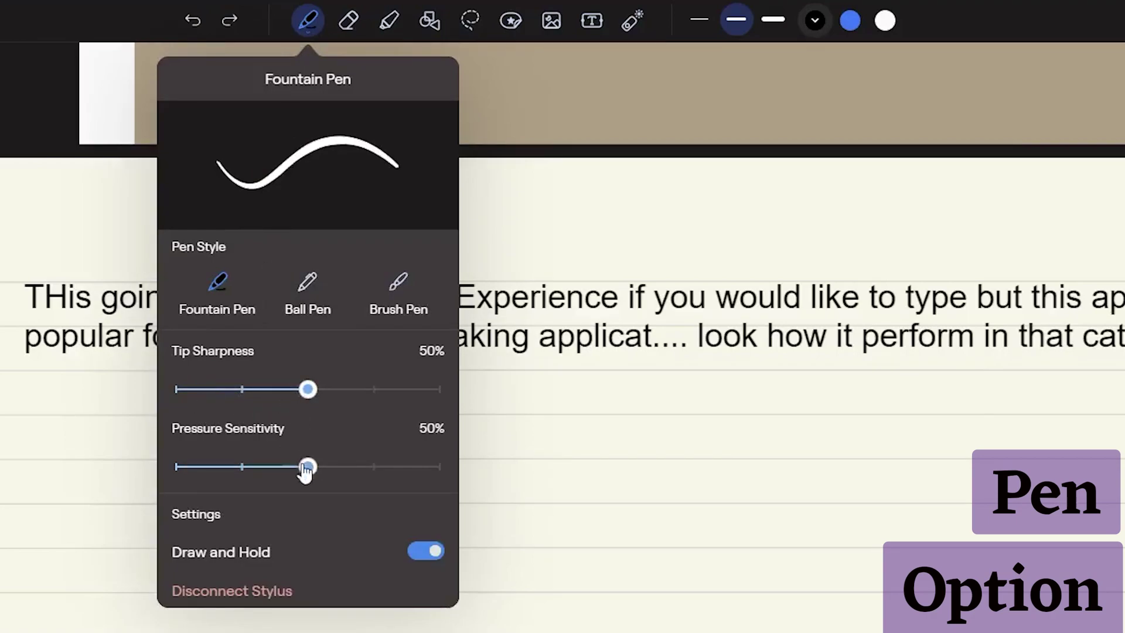
pyautogui.click(242, 389)
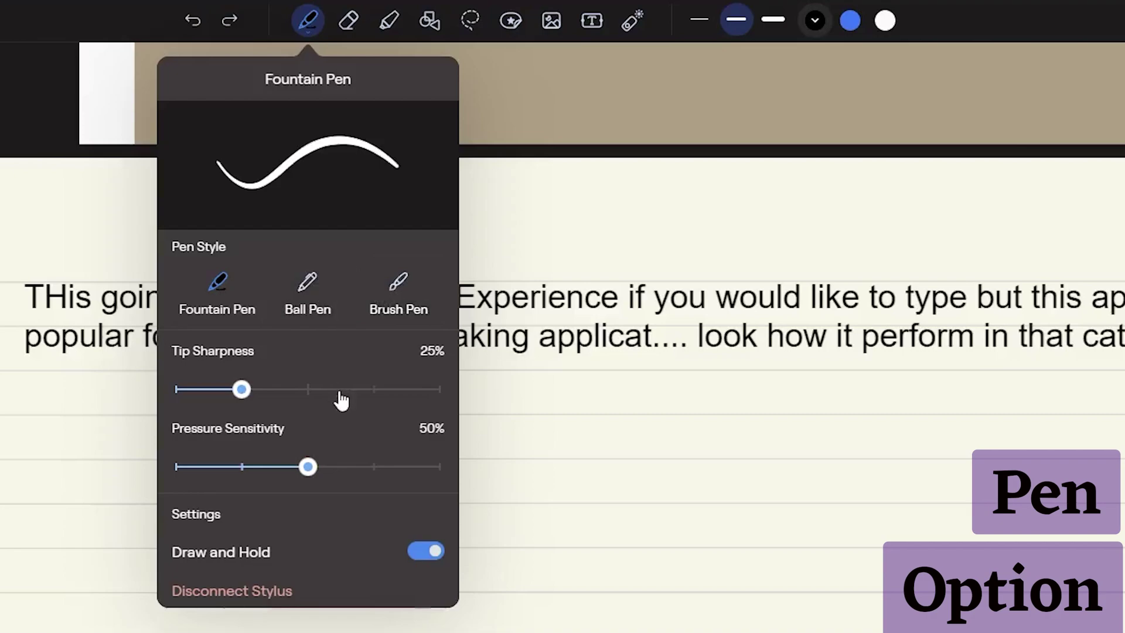
pyautogui.click(278, 295)
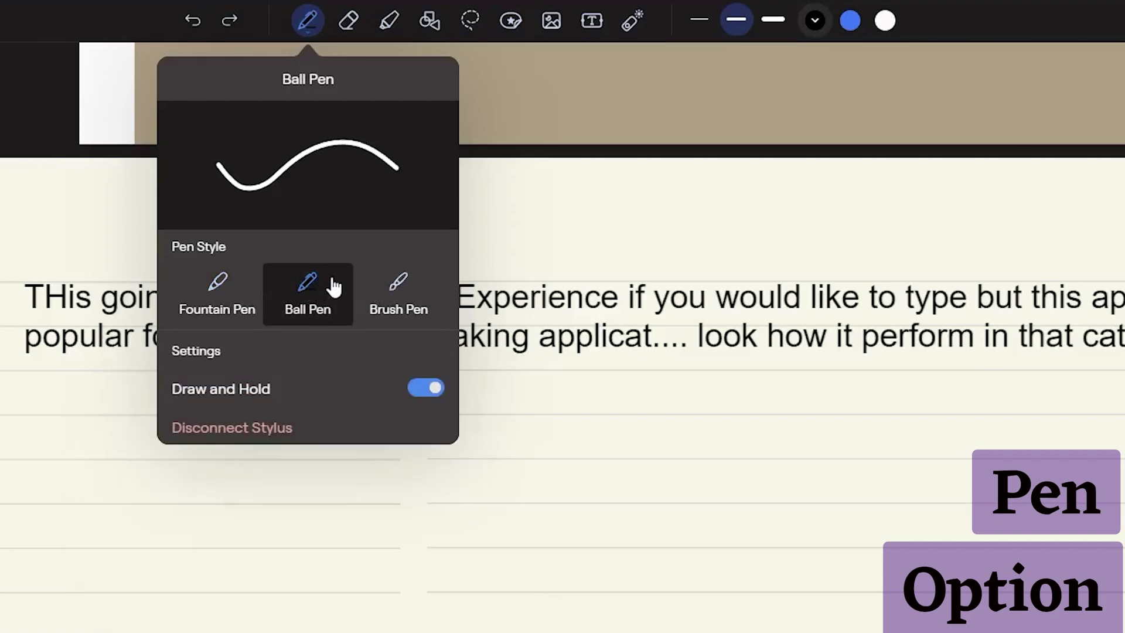
pyautogui.click(247, 299)
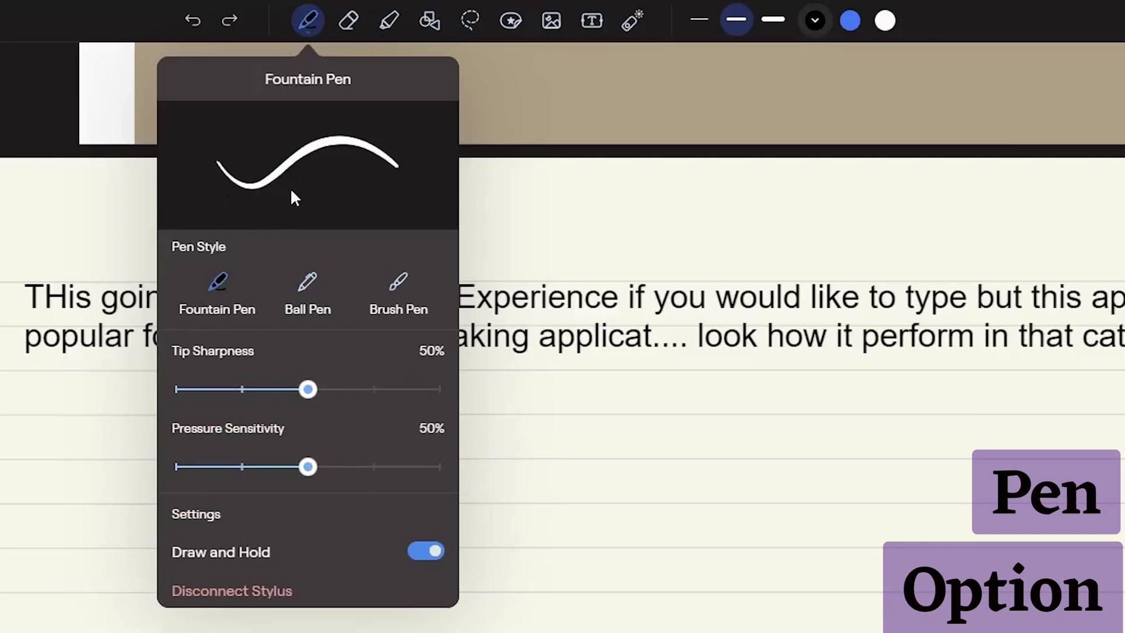
pyautogui.click(304, 284)
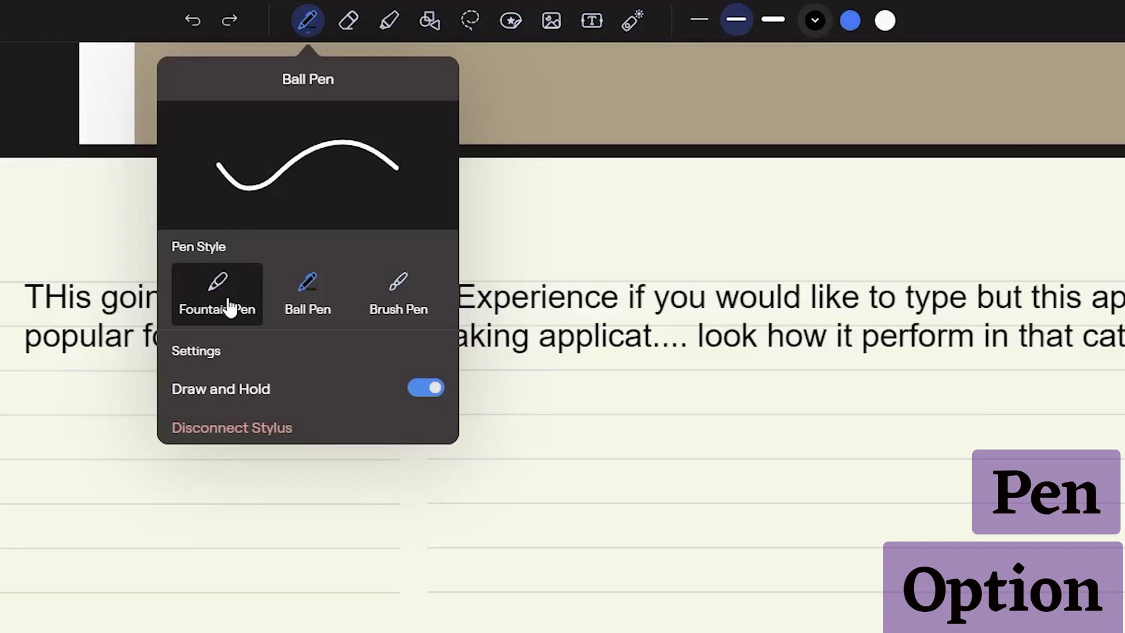
pyautogui.click(363, 293)
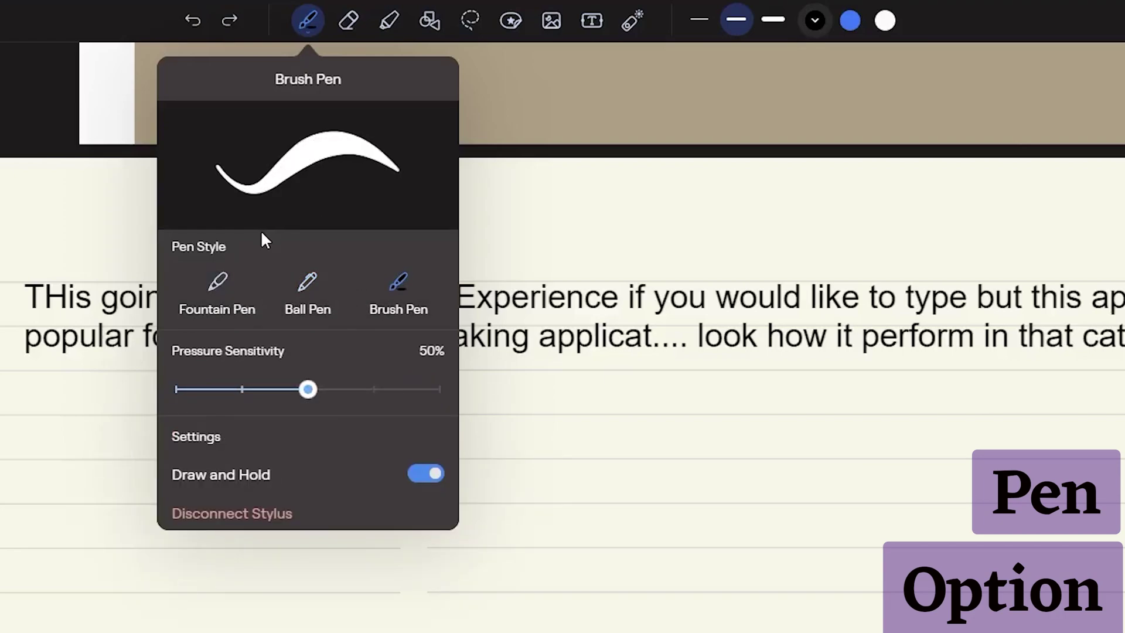
pyautogui.click(226, 282)
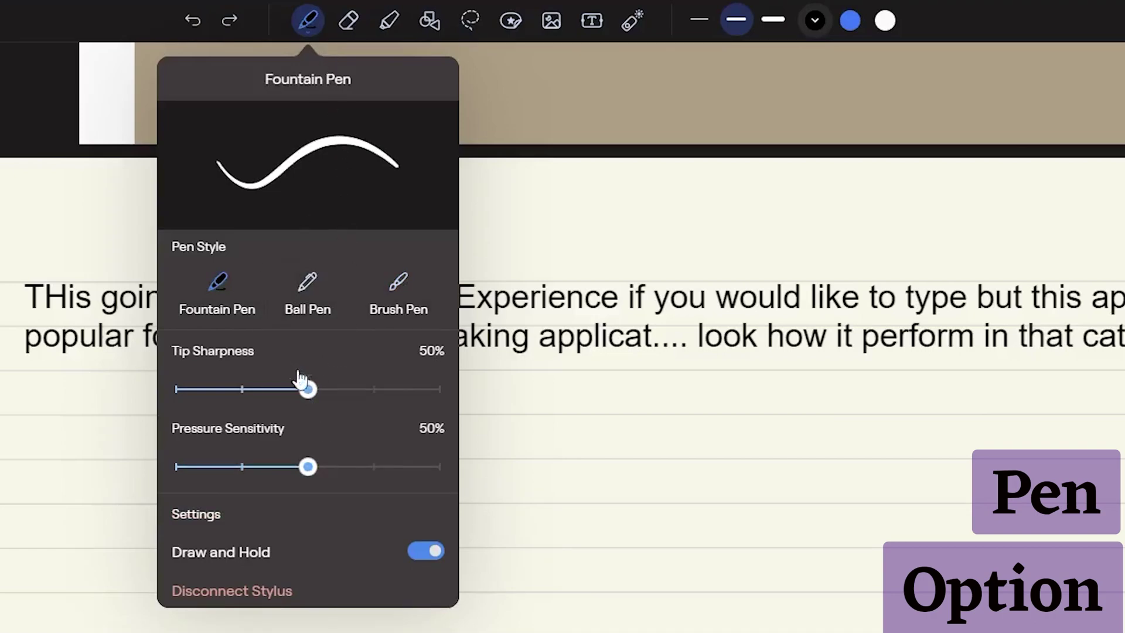
# - Set the pen to its thinnest line width and the blue colour
pyautogui.click(310, 32)
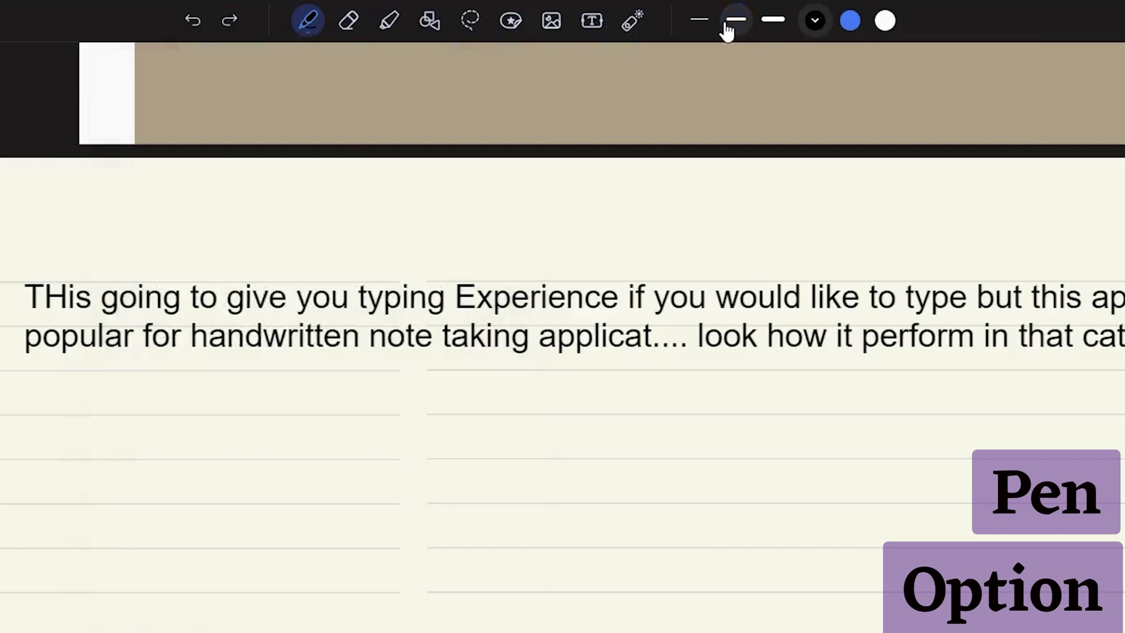
pyautogui.click(703, 26)
pyautogui.click(813, 23)
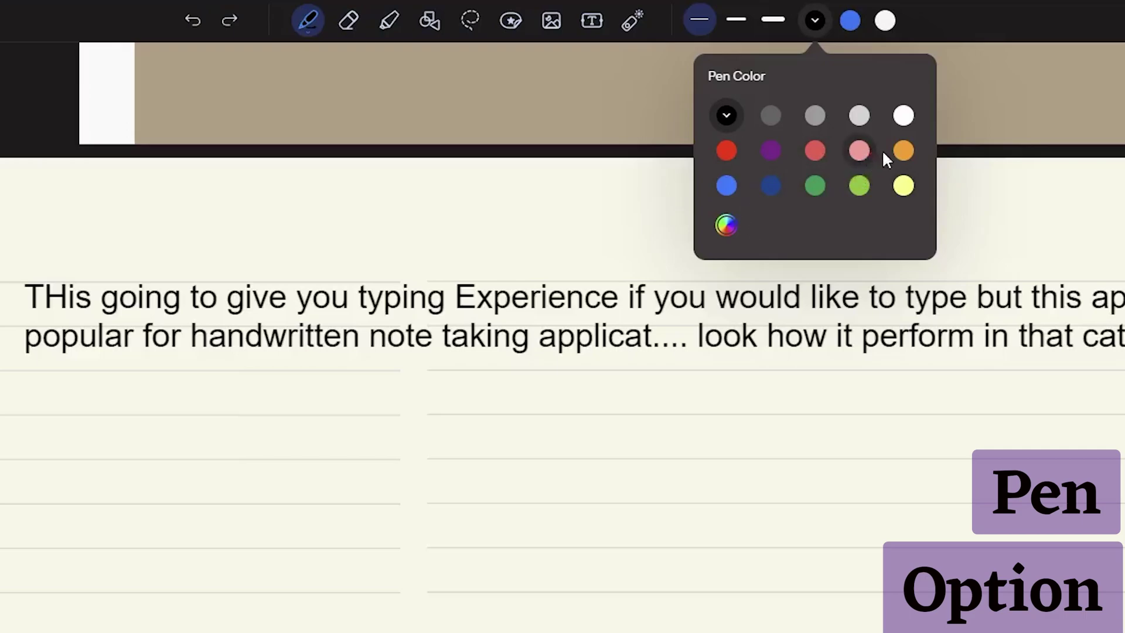
pyautogui.click(901, 153)
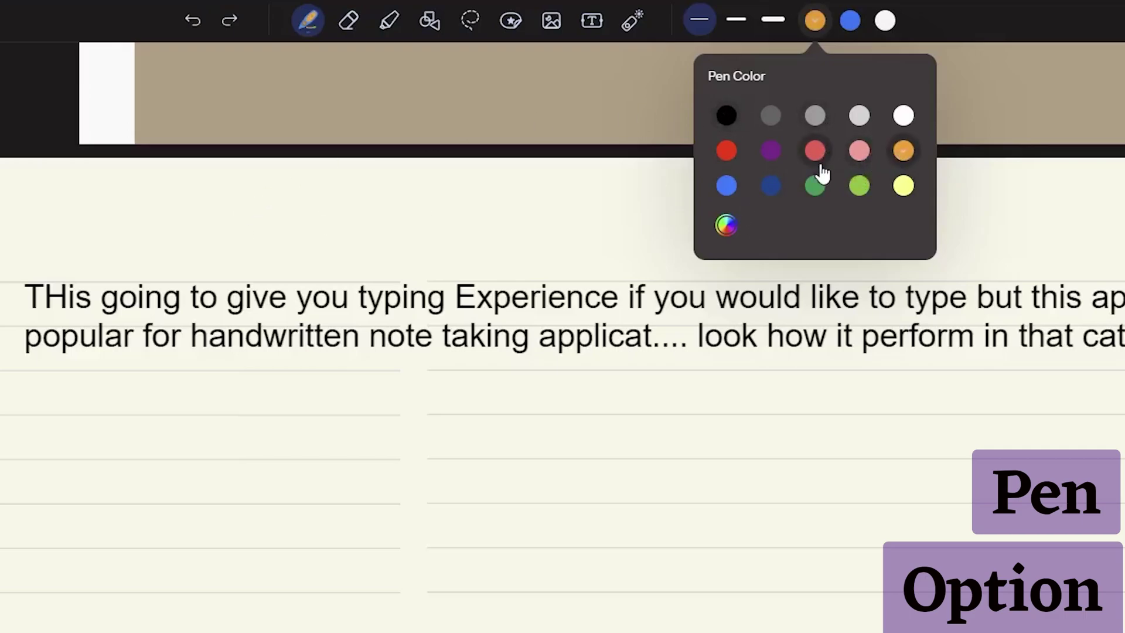
pyautogui.click(727, 186)
pyautogui.click(162, 356)
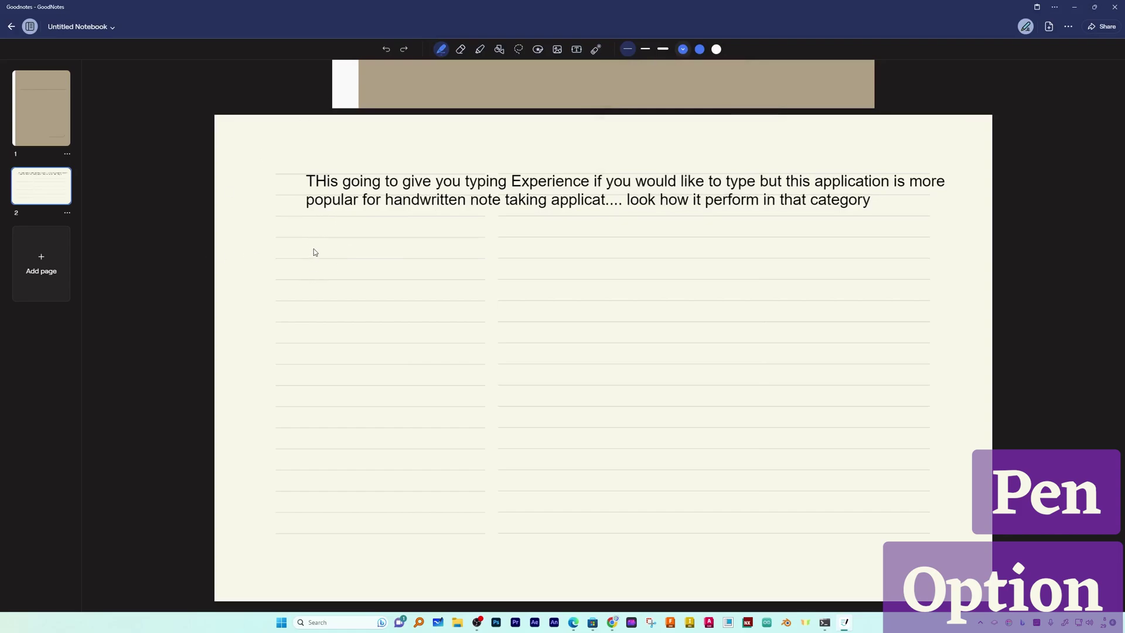
# - Handwrite 'The quick brown fox jum' in blue below the typed paragraph, undoing a stray stroke
pyautogui.moveTo(320, 248); pyautogui.dragTo(364, 259)
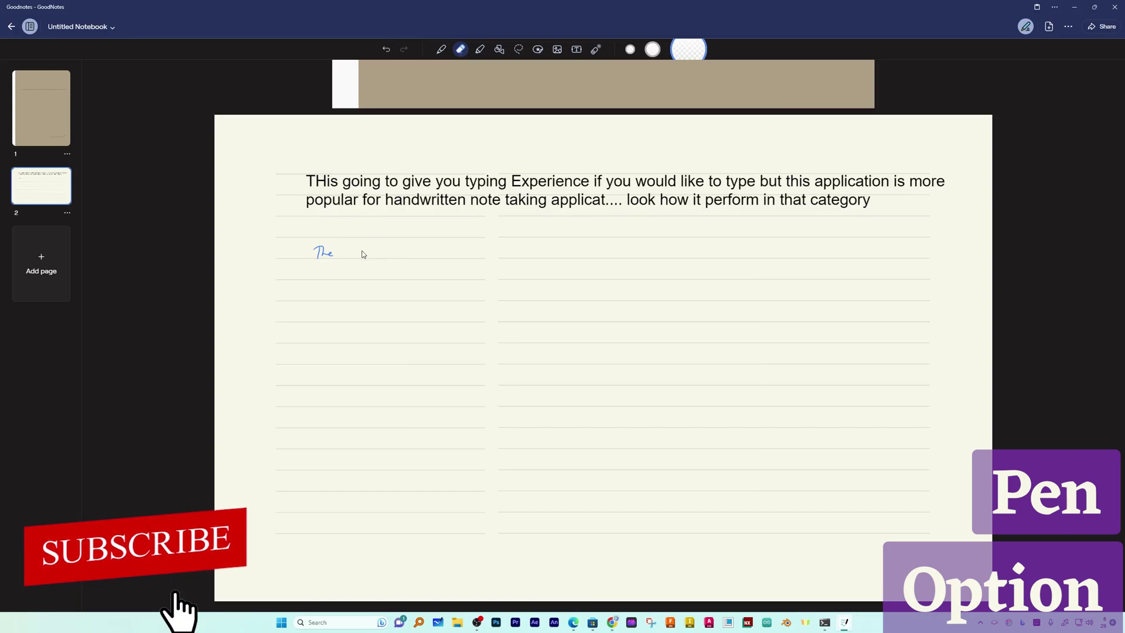
pyautogui.moveTo(347, 250); pyautogui.dragTo(409, 257)
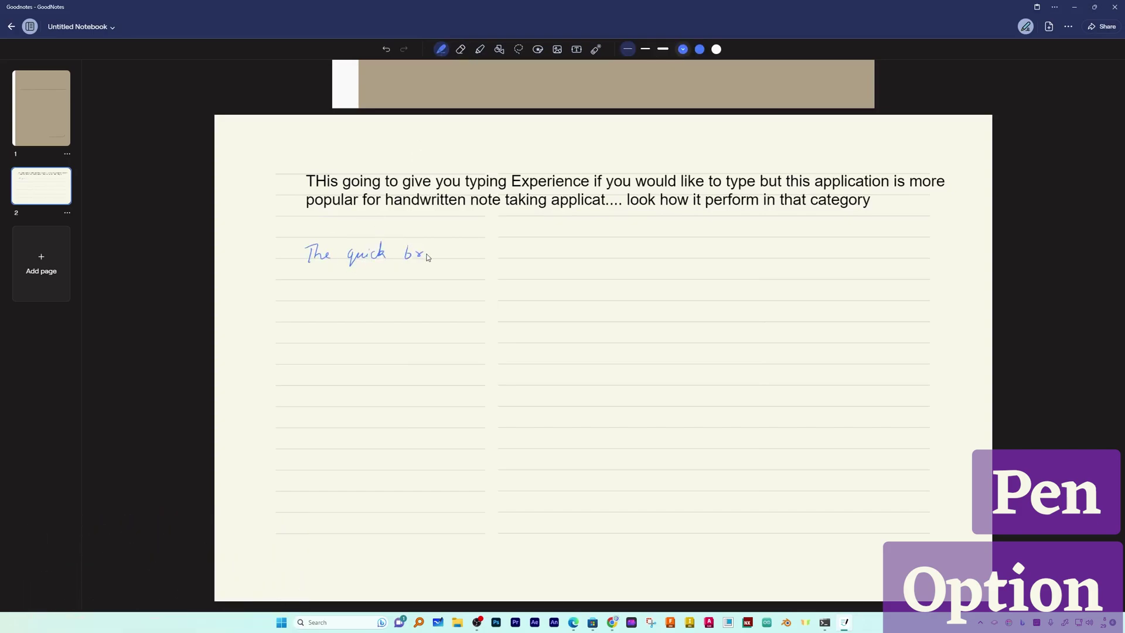
pyautogui.moveTo(427, 256); pyautogui.dragTo(448, 254)
pyautogui.moveTo(502, 256); pyautogui.dragTo(518, 257)
pyautogui.hotkey('ctrl', '+')
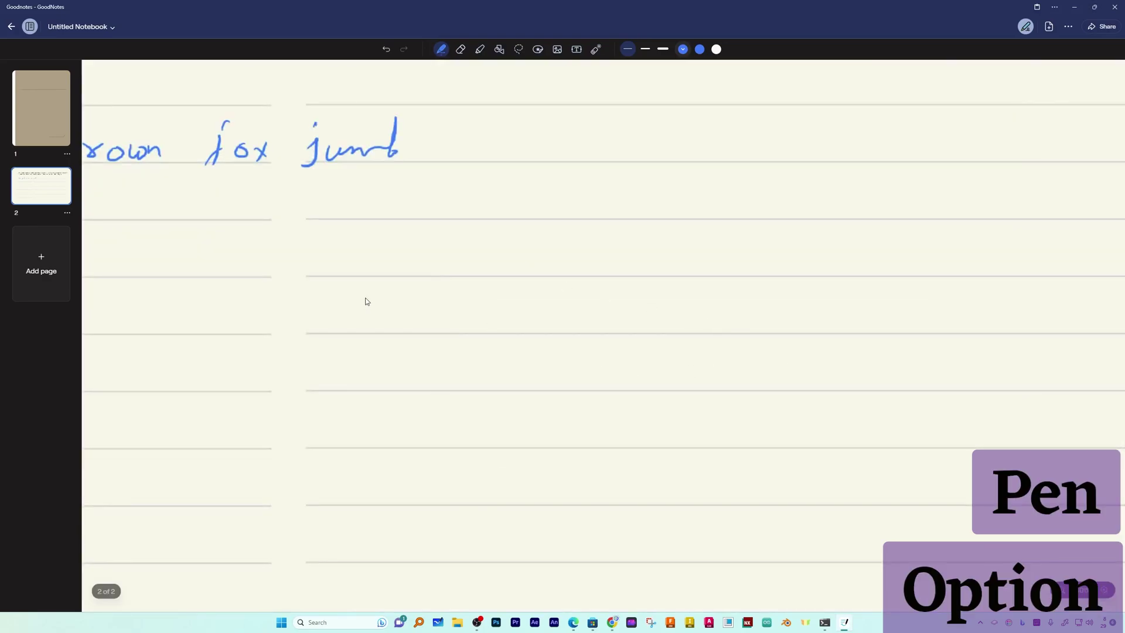
pyautogui.moveTo(357, 259); pyautogui.dragTo(483, 319)
pyautogui.hotkey('ctrl', 'z')
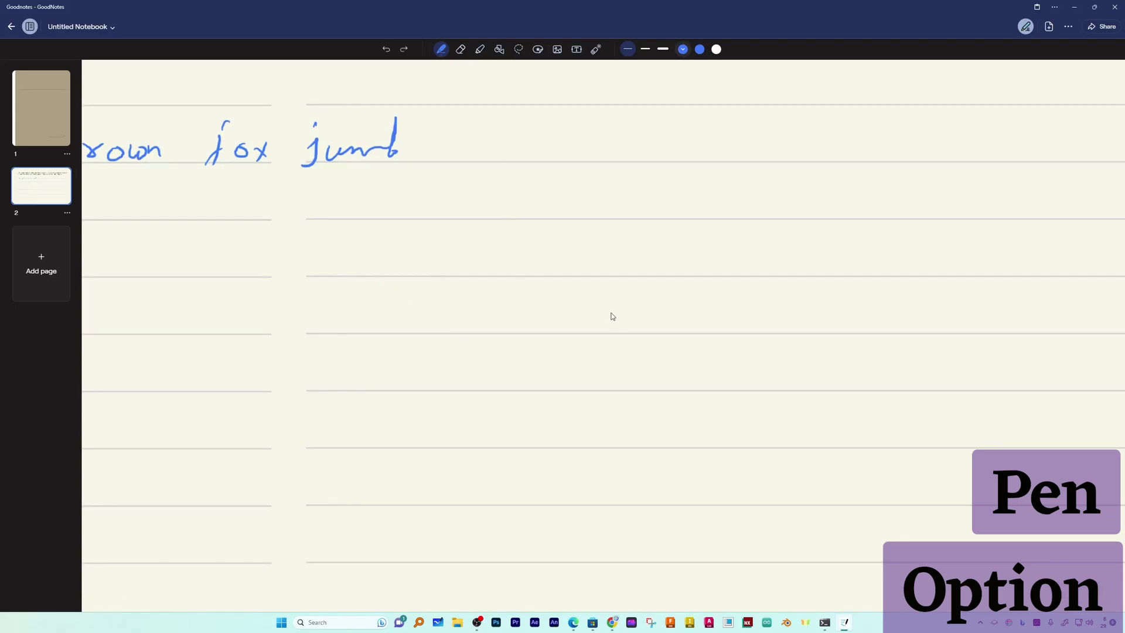
pyautogui.scroll(3, 632, 312)
pyautogui.scroll(-3, 632, 313)
pyautogui.scroll(-1, 519, 195)
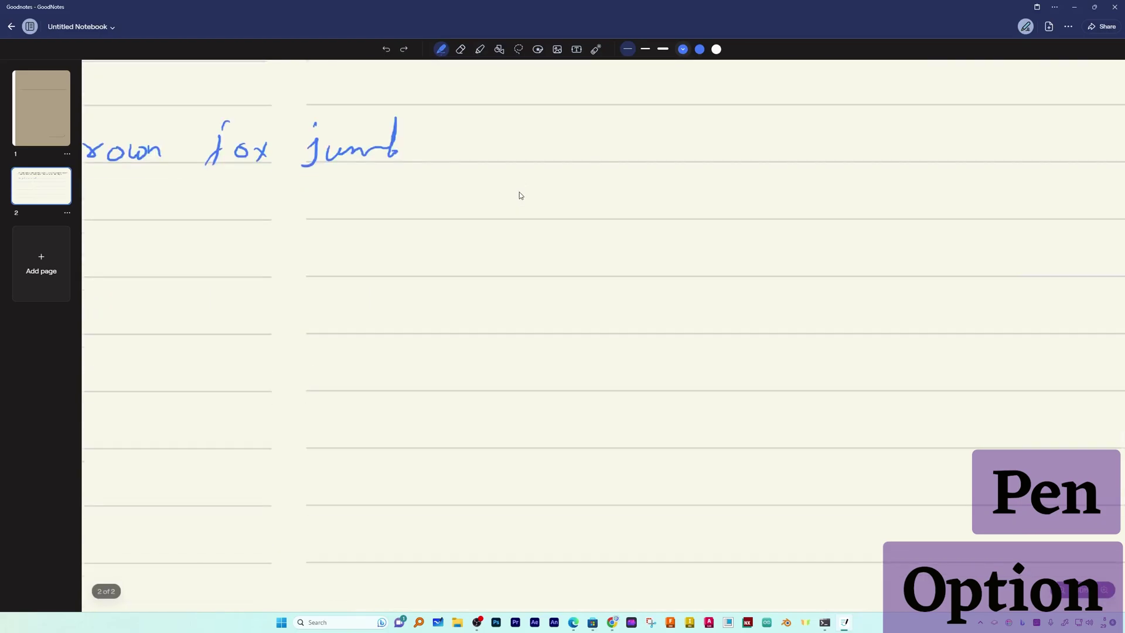
pyautogui.rightClick(557, 204)
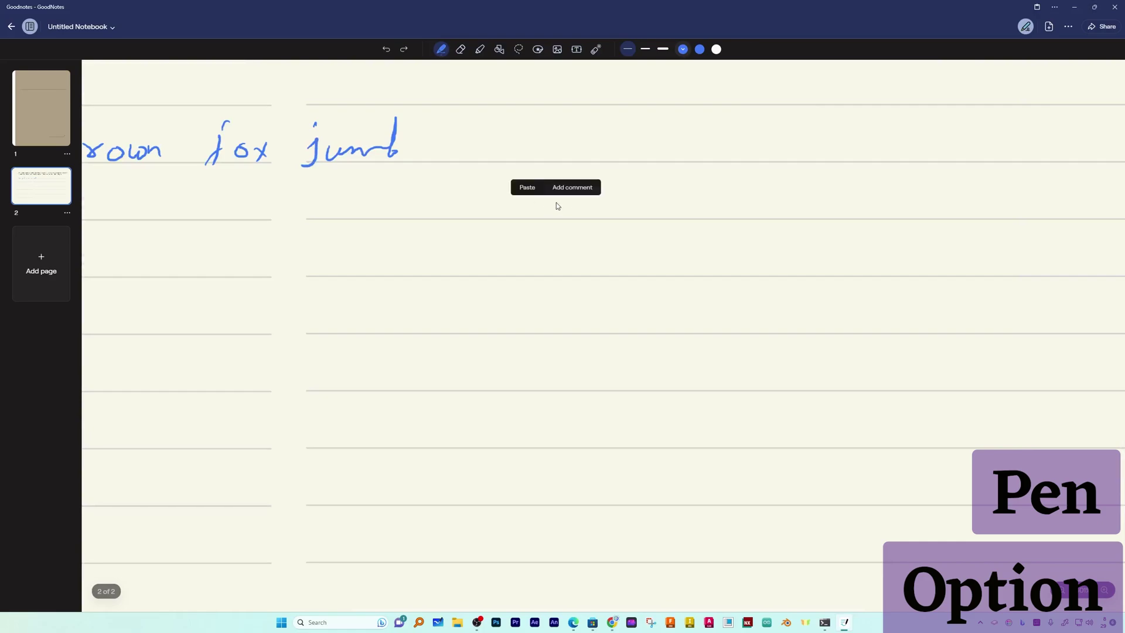
# - Continue the blue handwriting with 'over the lazy dog.' to finish the sentence
pyautogui.moveTo(466, 143); pyautogui.dragTo(505, 160)
pyautogui.moveTo(507, 148); pyautogui.dragTo(561, 165)
pyautogui.moveTo(564, 153)
pyautogui.mouseDown()
pyautogui.moveTo(581, 144)
pyautogui.moveTo(604, 154)
pyautogui.mouseUp()
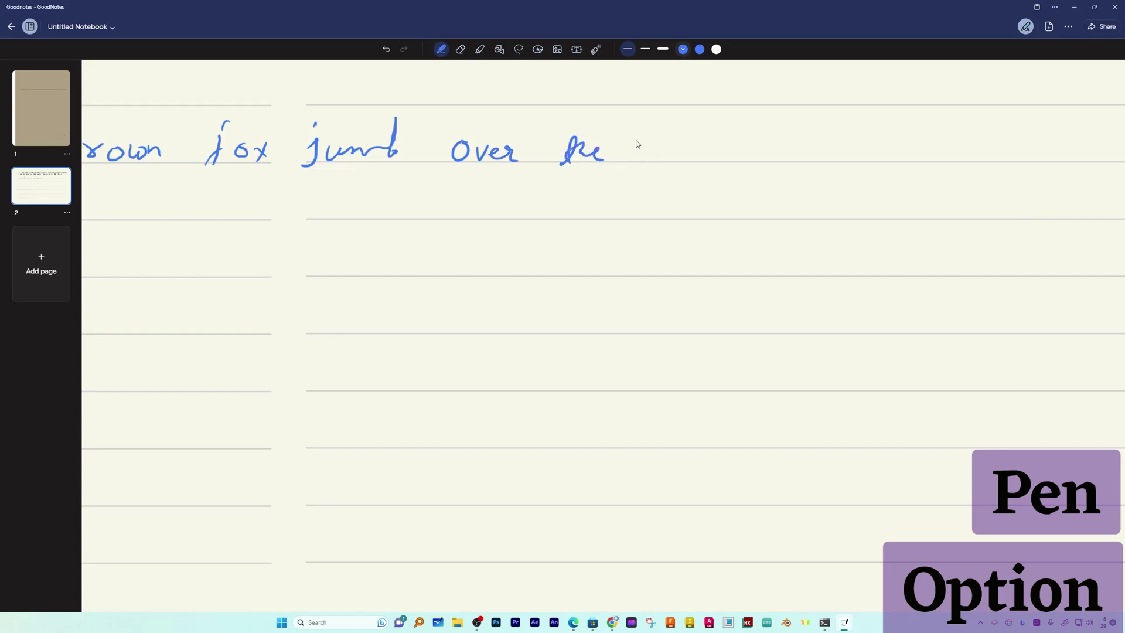
pyautogui.moveTo(659, 160); pyautogui.dragTo(736, 154)
pyautogui.moveTo(804, 124); pyautogui.dragTo(791, 147)
pyautogui.moveTo(806, 146)
pyautogui.mouseDown()
pyautogui.moveTo(815, 178)
pyautogui.moveTo(842, 171)
pyautogui.mouseUp()
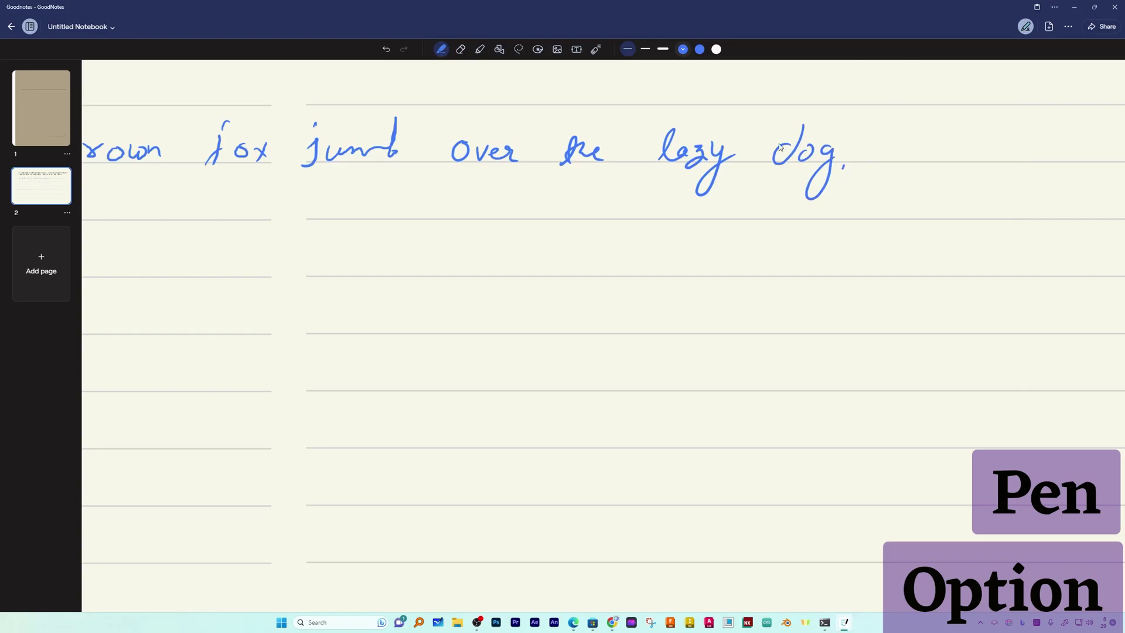
pyautogui.scroll(-5, 780, 148)
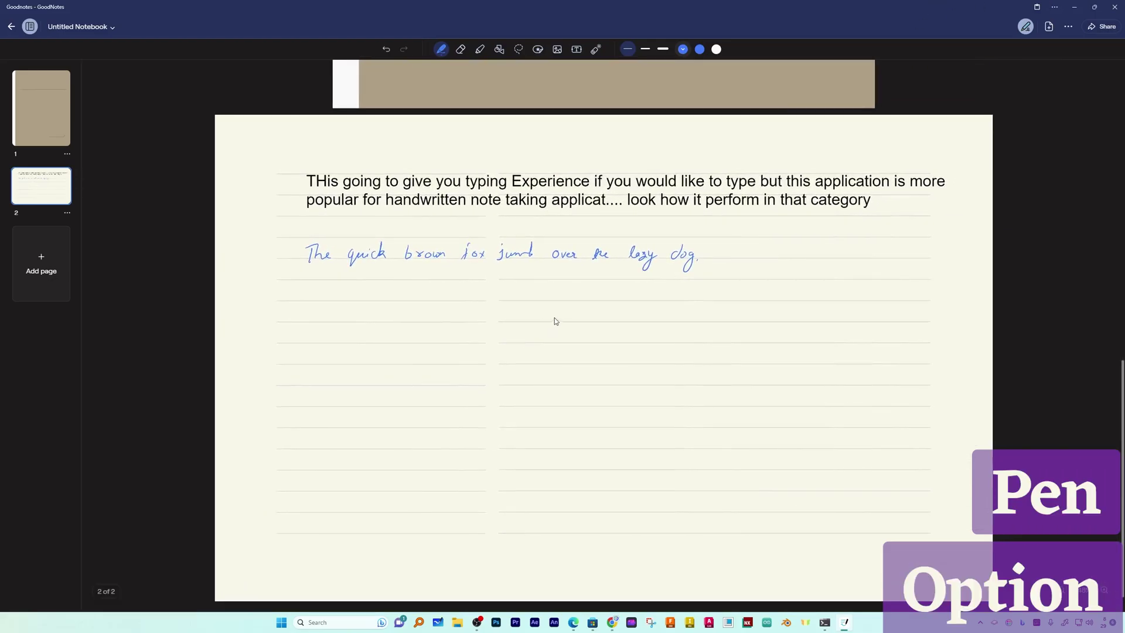
pyautogui.scroll(5, 555, 318)
# - Switch the pen style to Ball Pen and the pen colour to red
pyautogui.click(441, 50)
pyautogui.click(442, 185)
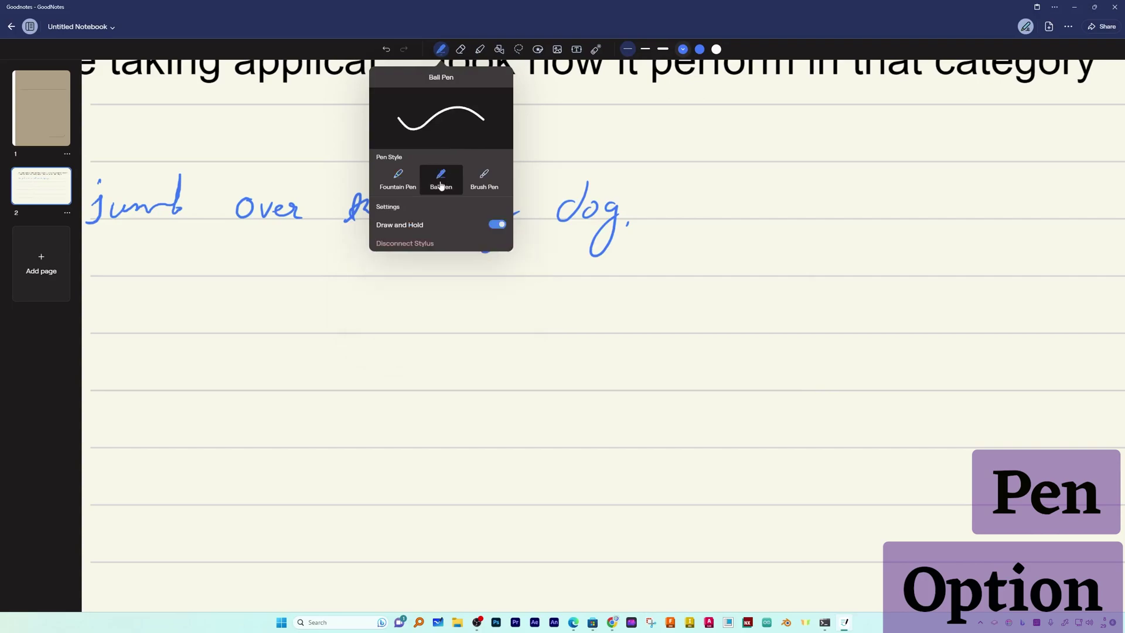
pyautogui.click(699, 49)
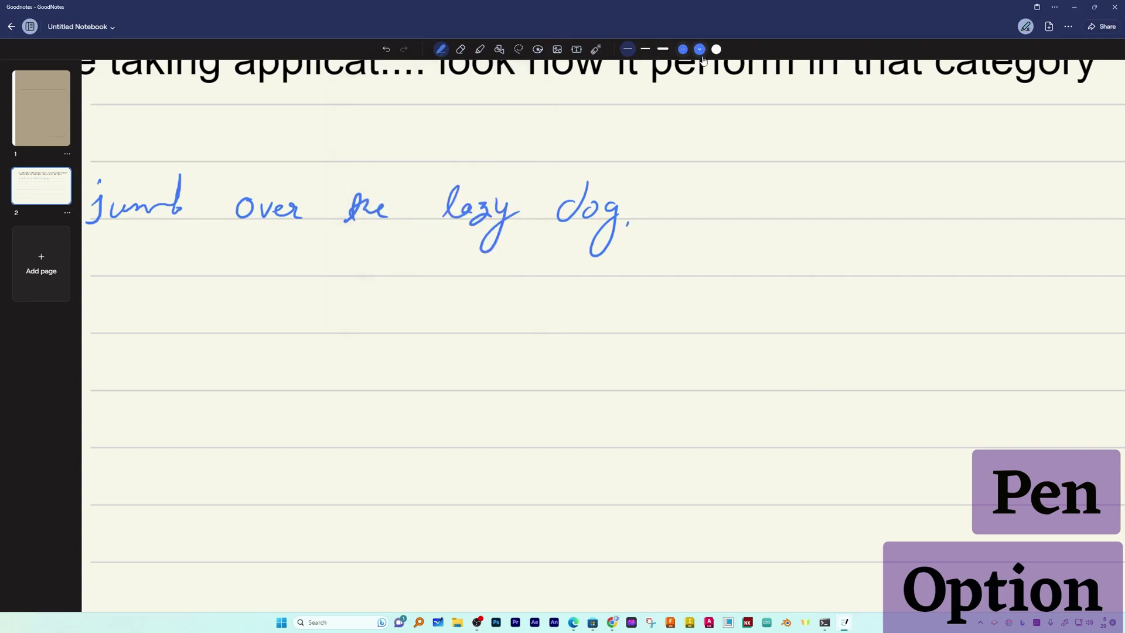
pyautogui.click(699, 49)
pyautogui.click(657, 95)
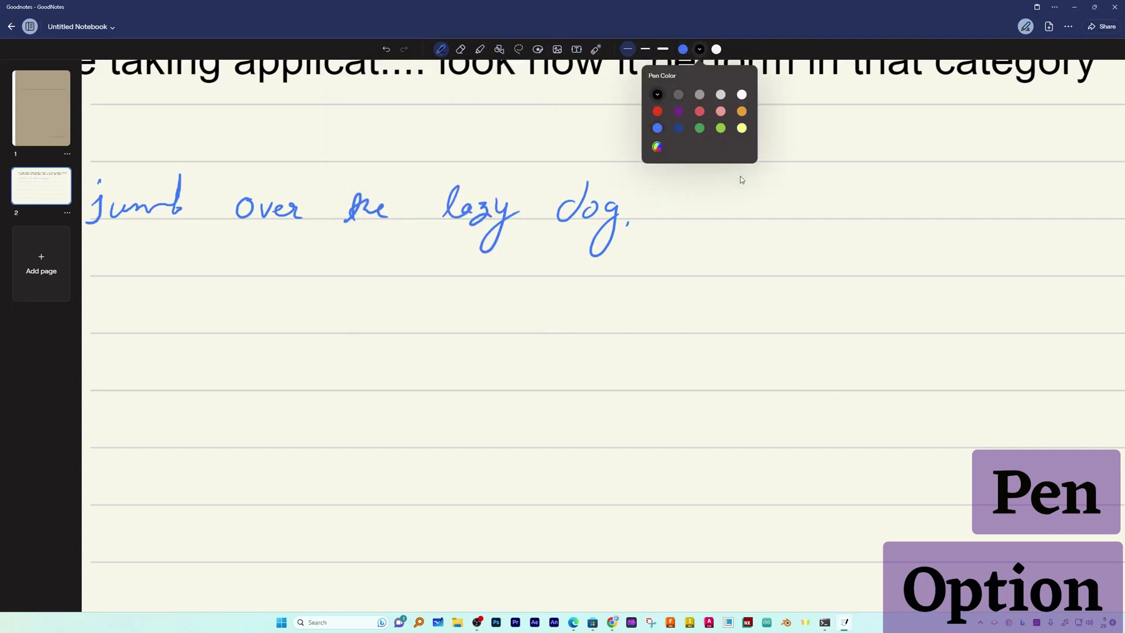
pyautogui.click(657, 111)
pyautogui.click(785, 42)
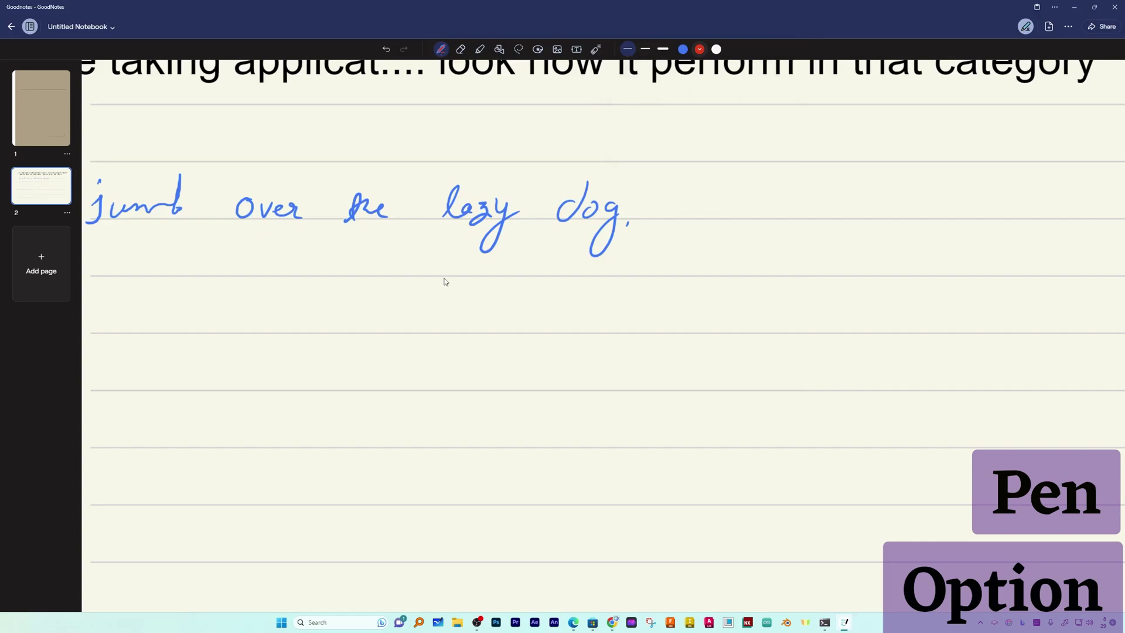
# - Handwrite 'det See how it is work' in red after 'dog.' on the same line
pyautogui.moveTo(675, 208)
pyautogui.mouseDown()
pyautogui.moveTo(706, 216)
pyautogui.moveTo(739, 182)
pyautogui.moveTo(778, 219)
pyautogui.moveTo(882, 220)
pyautogui.moveTo(893, 206)
pyautogui.mouseUp()
pyautogui.moveTo(926, 222)
pyautogui.mouseDown()
pyautogui.moveTo(931, 193)
pyautogui.moveTo(941, 214)
pyautogui.moveTo(1069, 203)
pyautogui.moveTo(1083, 218)
pyautogui.mouseUp()
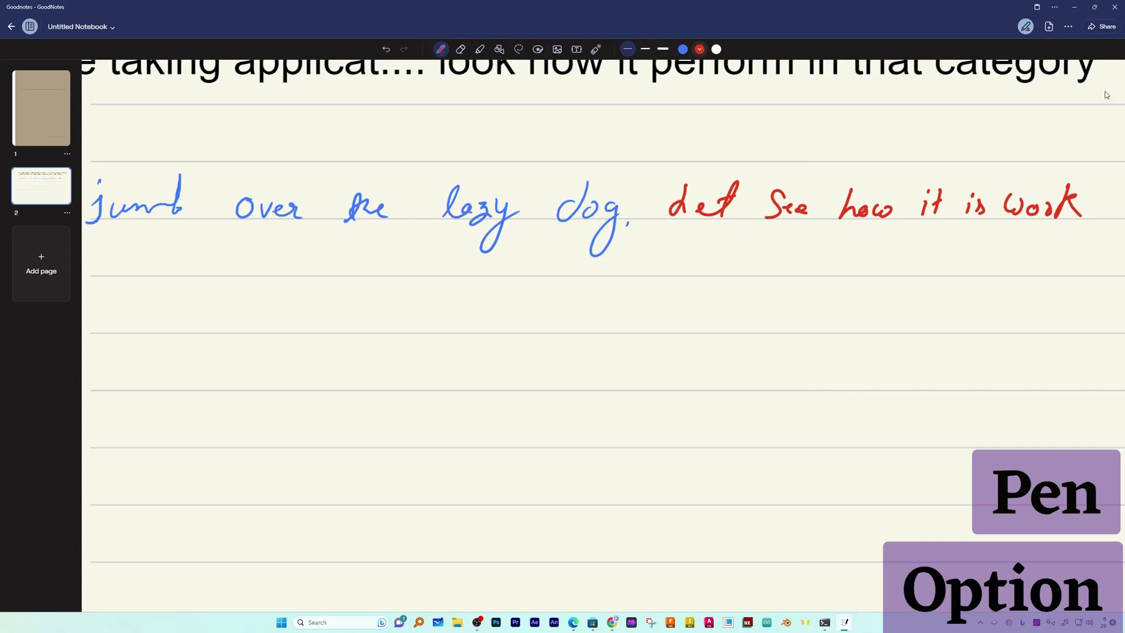
pyautogui.hscroll(-10, 248, 104)
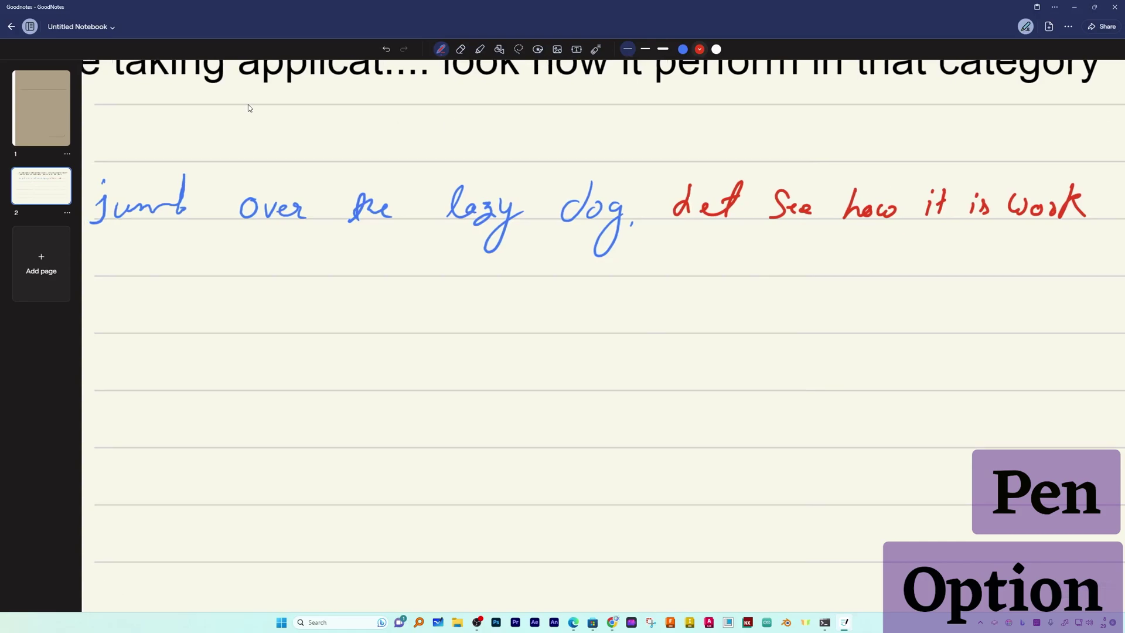
pyautogui.hscroll(-4, 248, 105)
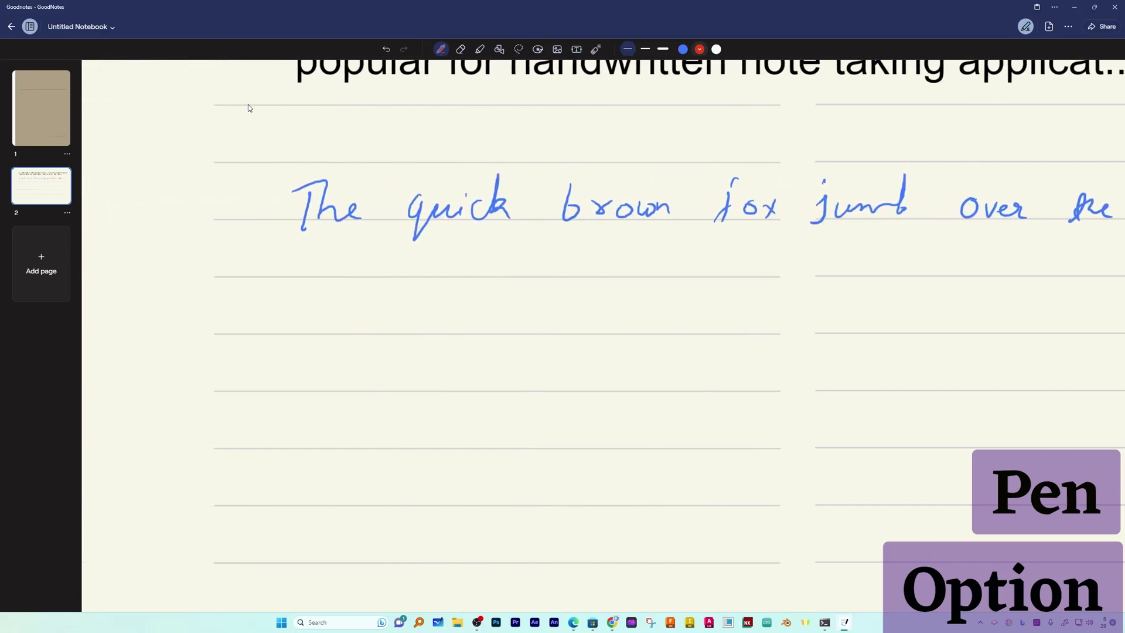
pyautogui.hscroll(10, 248, 104)
pyautogui.hscroll(-5, 248, 105)
pyautogui.hscroll(-3, 248, 104)
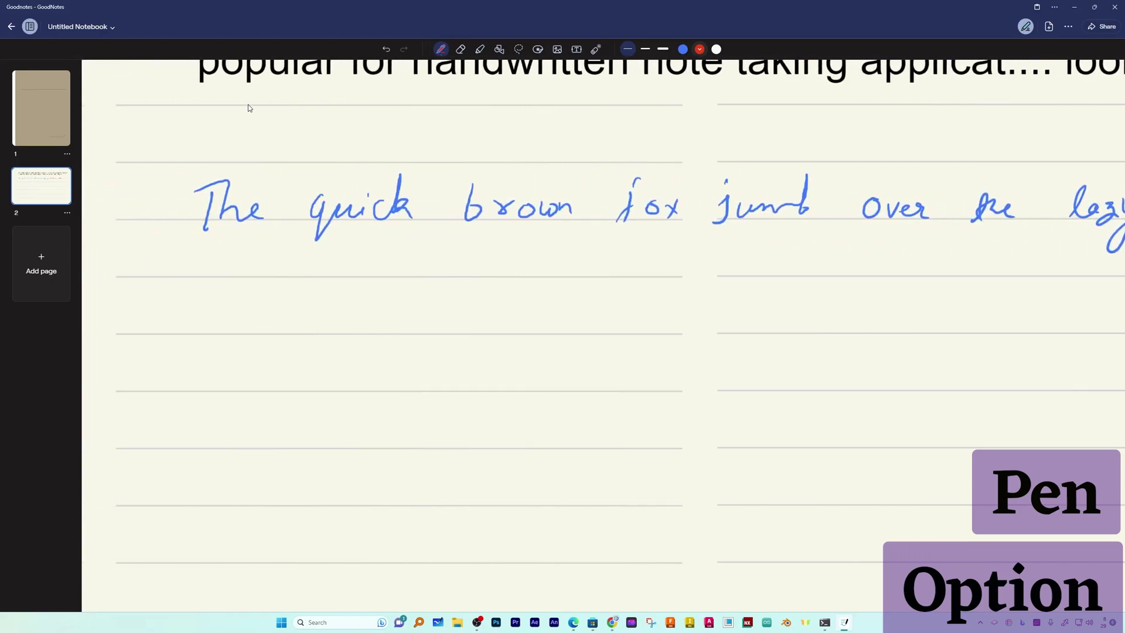
pyautogui.scroll(-2, 247, 104)
pyautogui.scroll(3, 248, 104)
pyautogui.hscroll(3, 248, 104)
pyautogui.scroll(-3, 1008, 170)
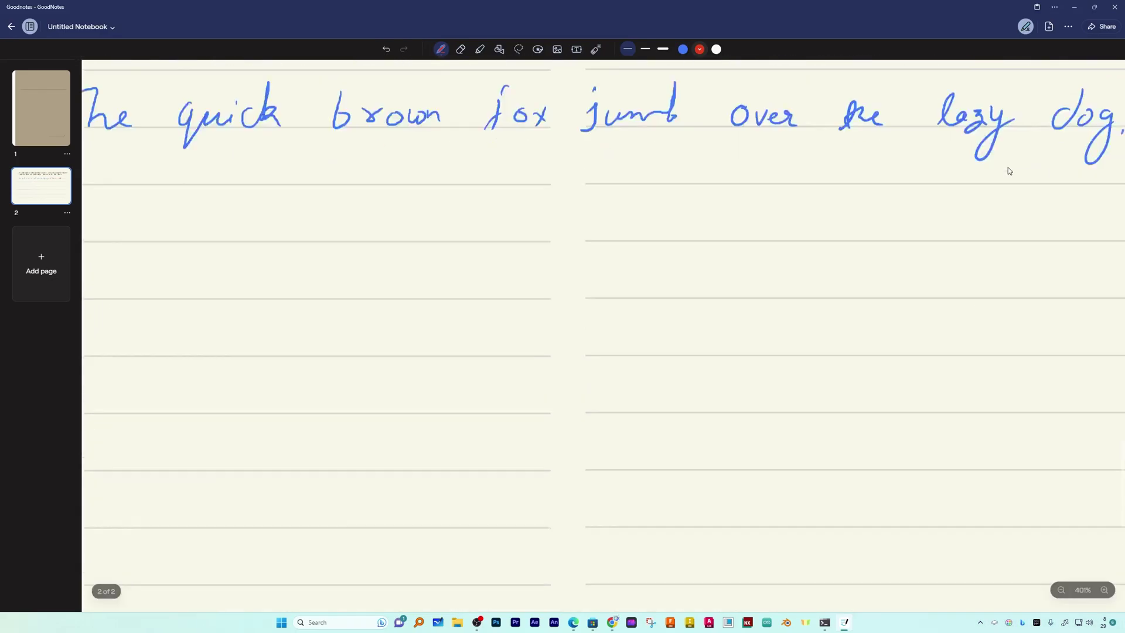
pyautogui.scroll(3, 1008, 170)
pyautogui.scroll(-3, 452, 166)
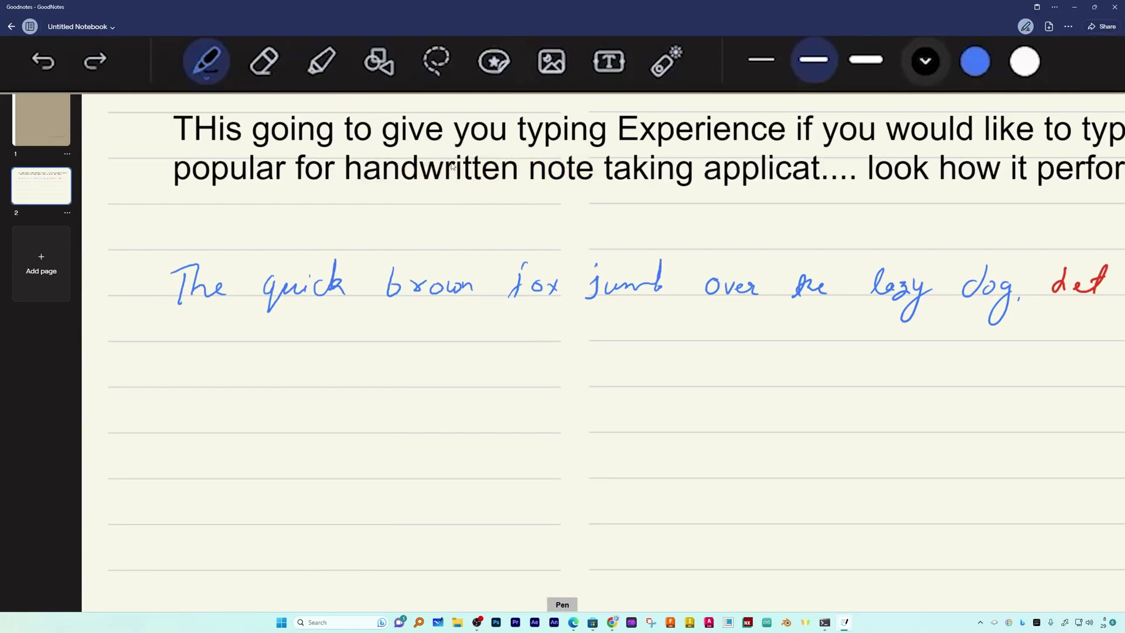
# - Highlight 'handwritten' yellow, draw a red circle, rectangle, line and triangle, then start lassoing 'The quick brown'
pyautogui.moveTo(383, 191); pyautogui.dragTo(544, 187)
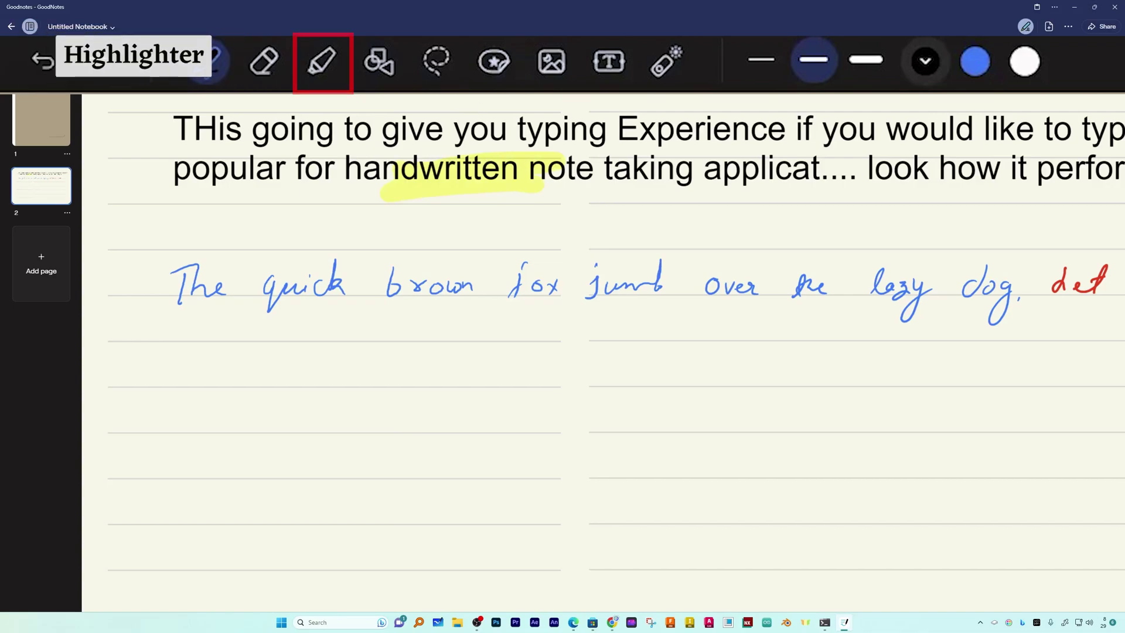
pyautogui.moveTo(483, 355)
pyautogui.mouseDown()
pyautogui.moveTo(557, 448)
pyautogui.moveTo(484, 351)
pyautogui.mouseUp()
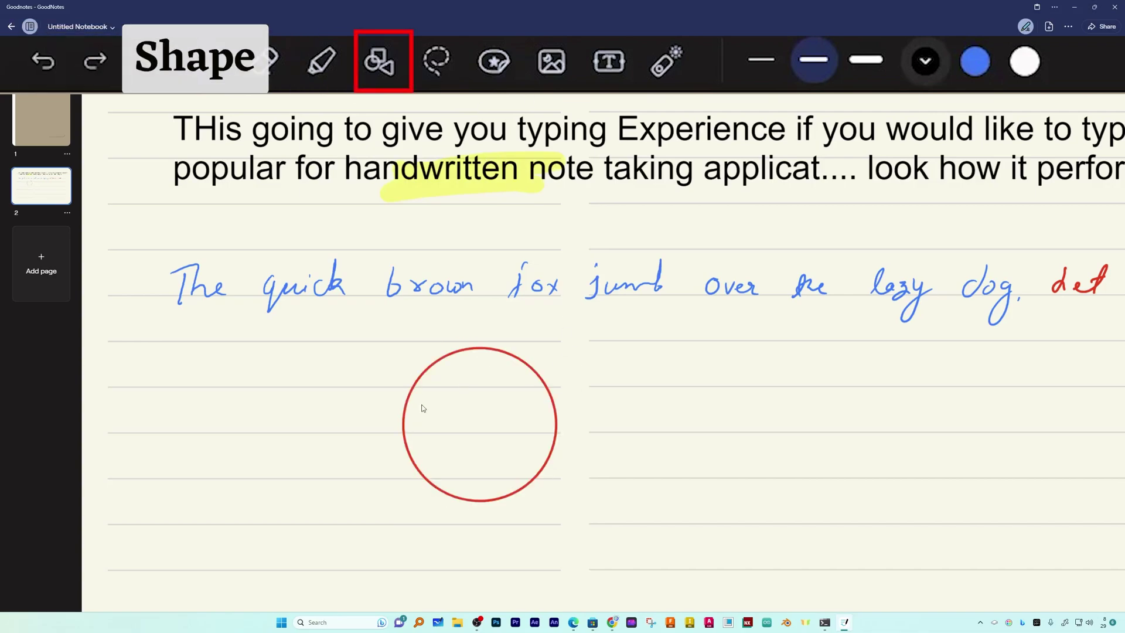
pyautogui.moveTo(653, 346); pyautogui.dragTo(653, 352)
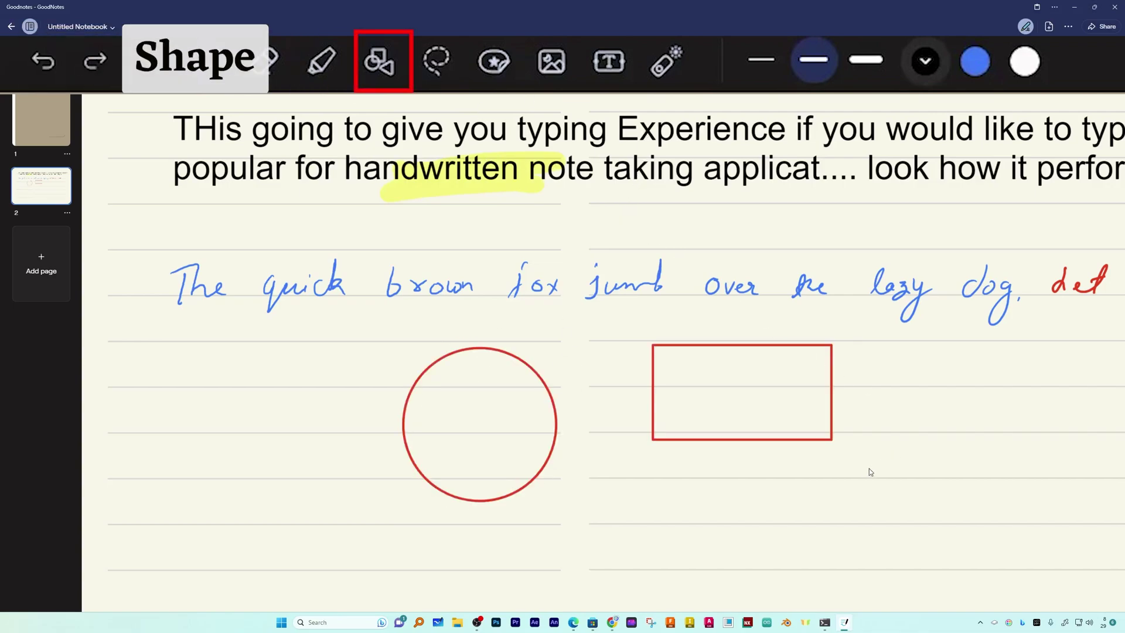
pyautogui.moveTo(841, 498); pyautogui.dragTo(1032, 396)
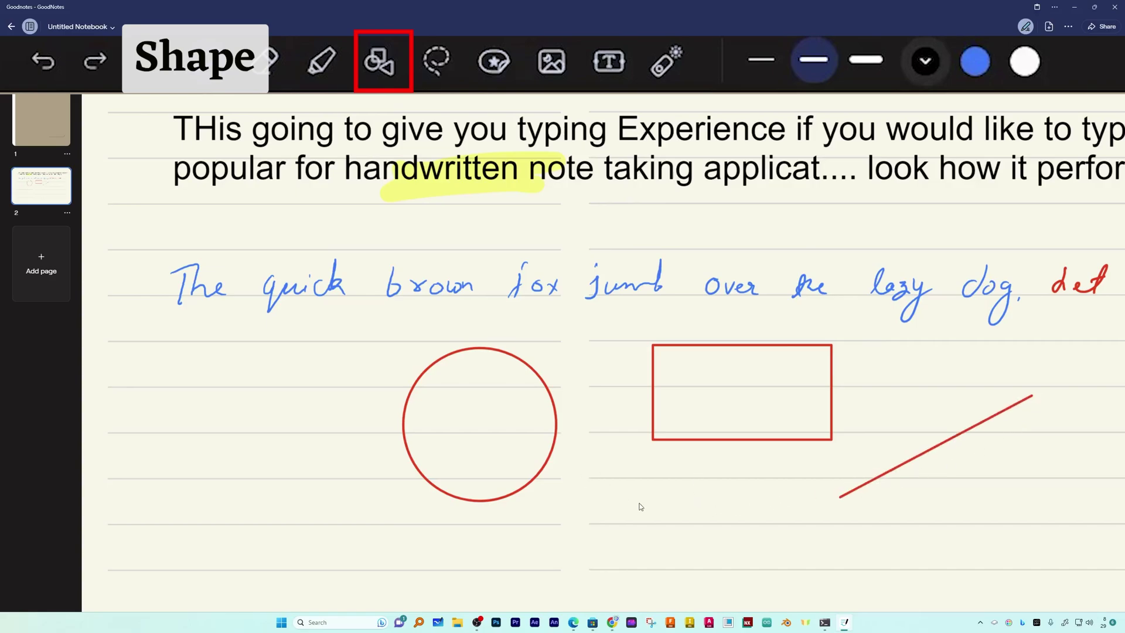
pyautogui.moveTo(672, 469)
pyautogui.mouseDown()
pyautogui.moveTo(623, 527)
pyautogui.moveTo(712, 551)
pyautogui.moveTo(672, 467)
pyautogui.mouseUp()
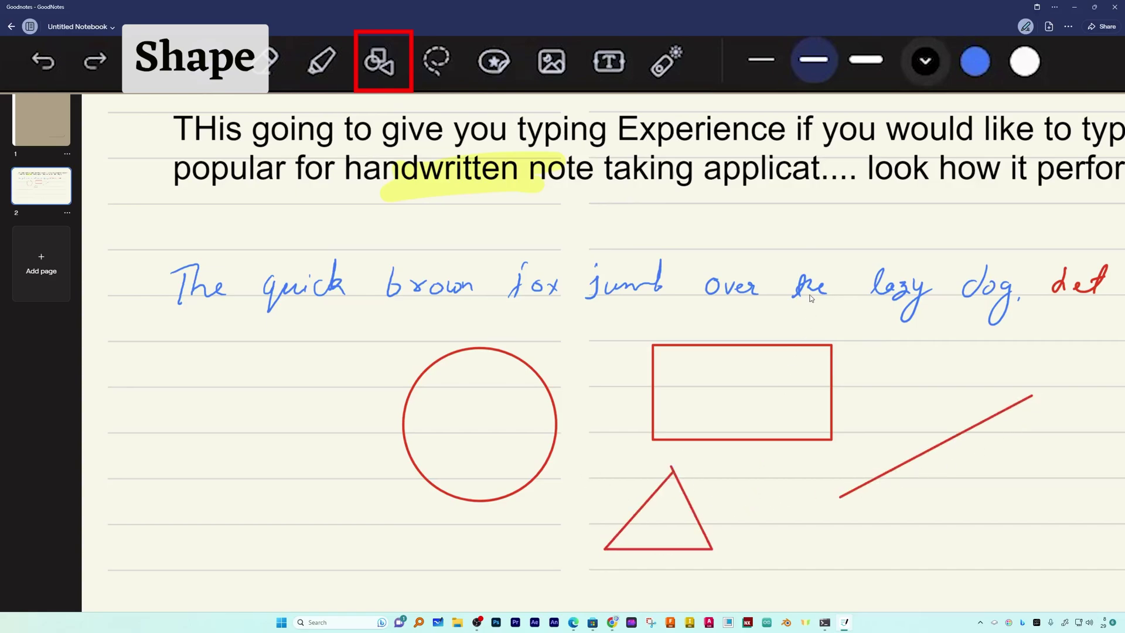
pyautogui.click(437, 61)
pyautogui.moveTo(338, 221)
pyautogui.mouseDown()
pyautogui.moveTo(258, 224)
pyautogui.moveTo(259, 372)
pyautogui.moveTo(510, 316)
pyautogui.moveTo(355, 220)
pyautogui.moveTo(301, 223)
pyautogui.mouseUp()
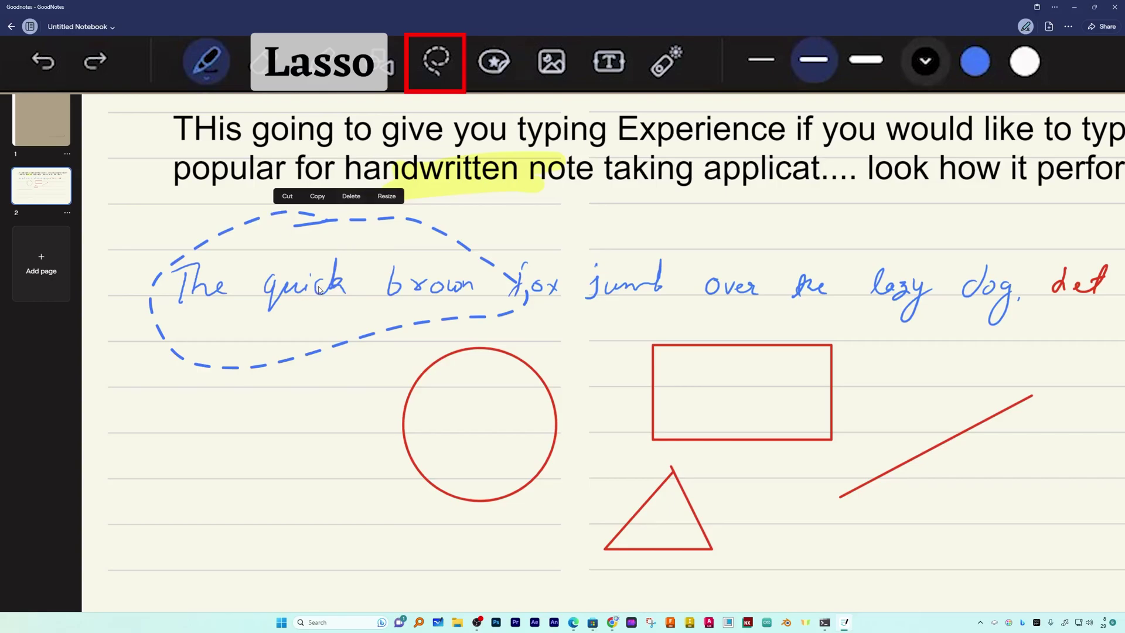
# - Move the lassoed 'The quick brown' up to the line above, then try the cloud element and Image tool
pyautogui.click(337, 305)
pyautogui.moveTo(409, 283); pyautogui.dragTo(272, 236)
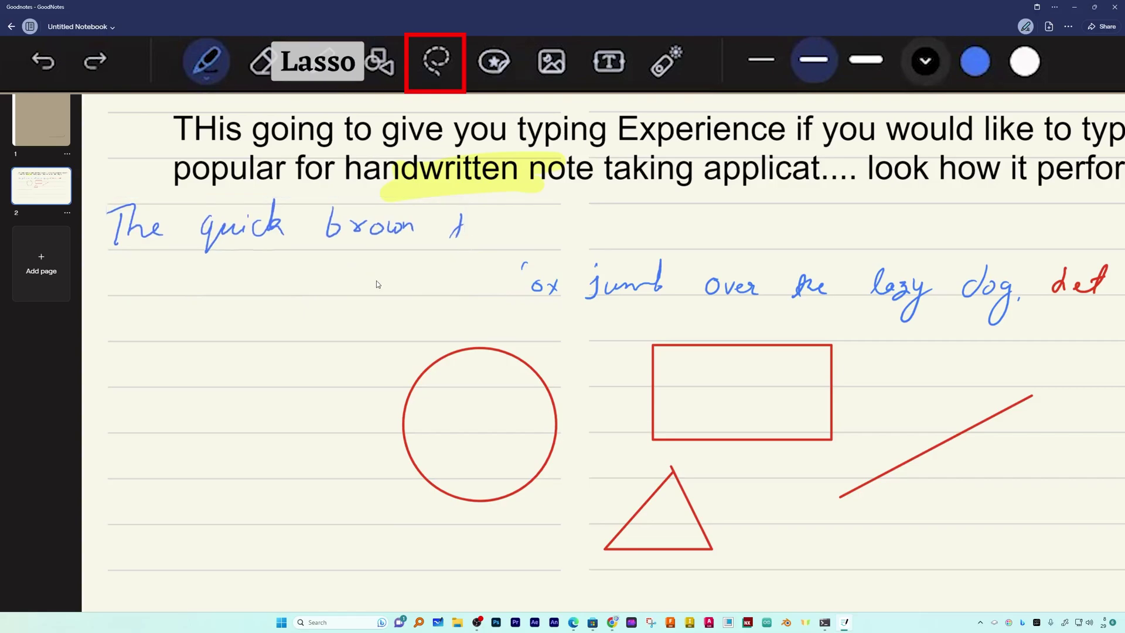
pyautogui.click(493, 61)
pyautogui.click(517, 130)
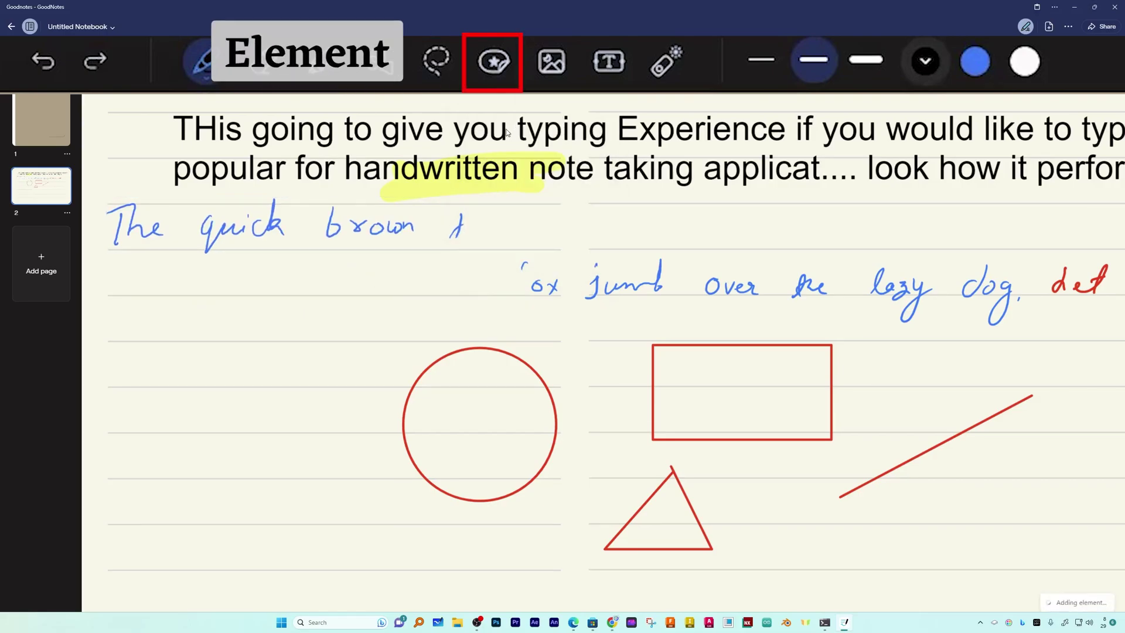
pyautogui.click(237, 369)
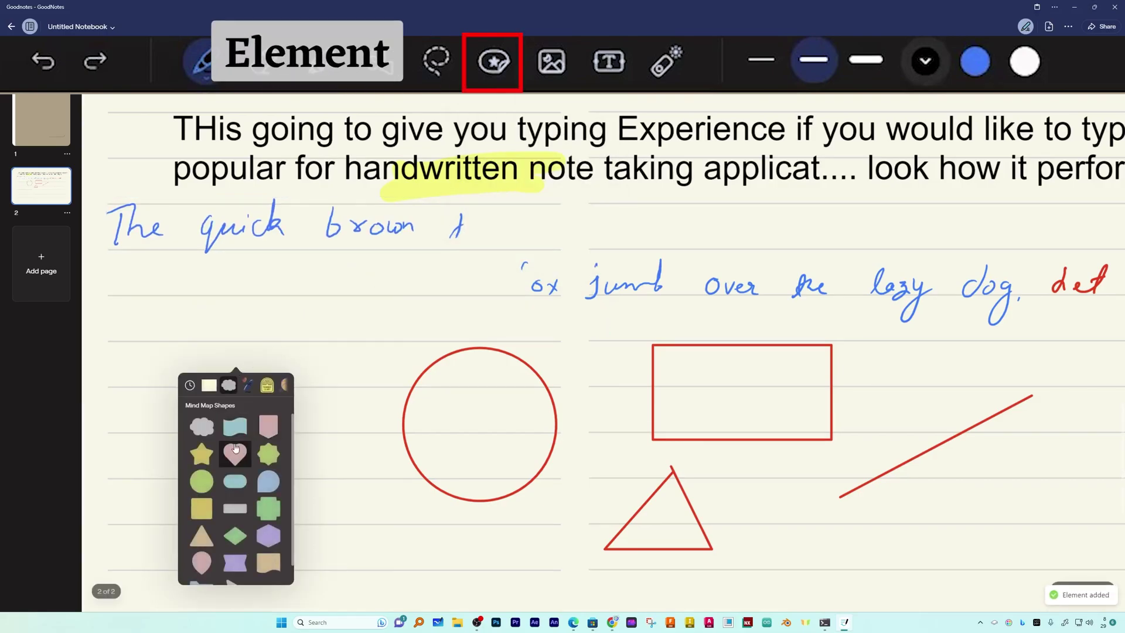
pyautogui.click(200, 426)
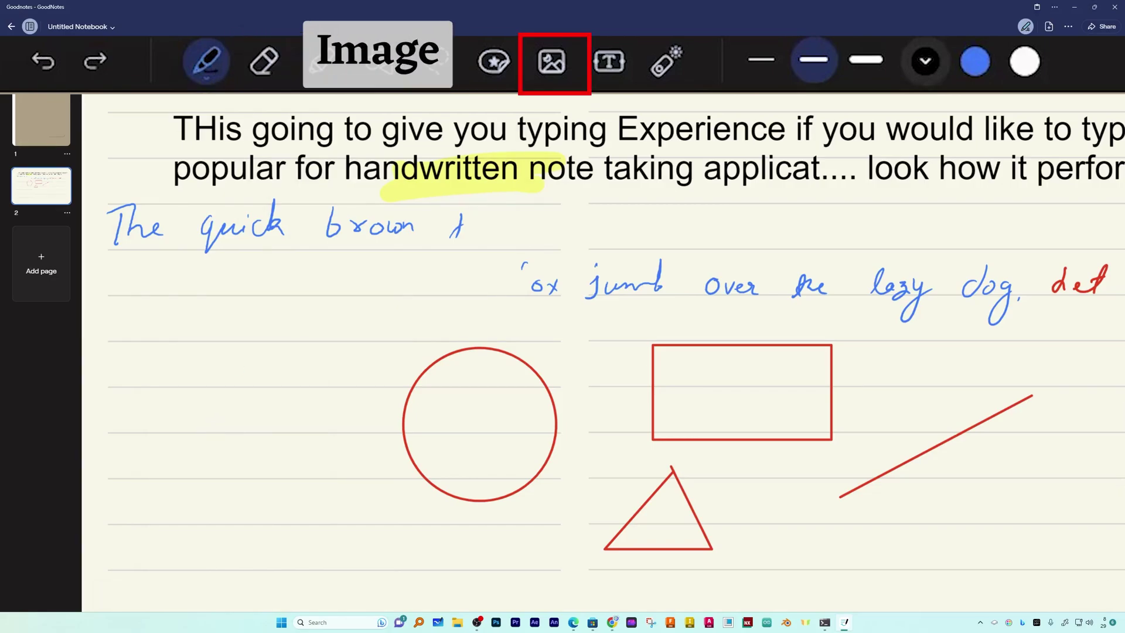
pyautogui.click(558, 49)
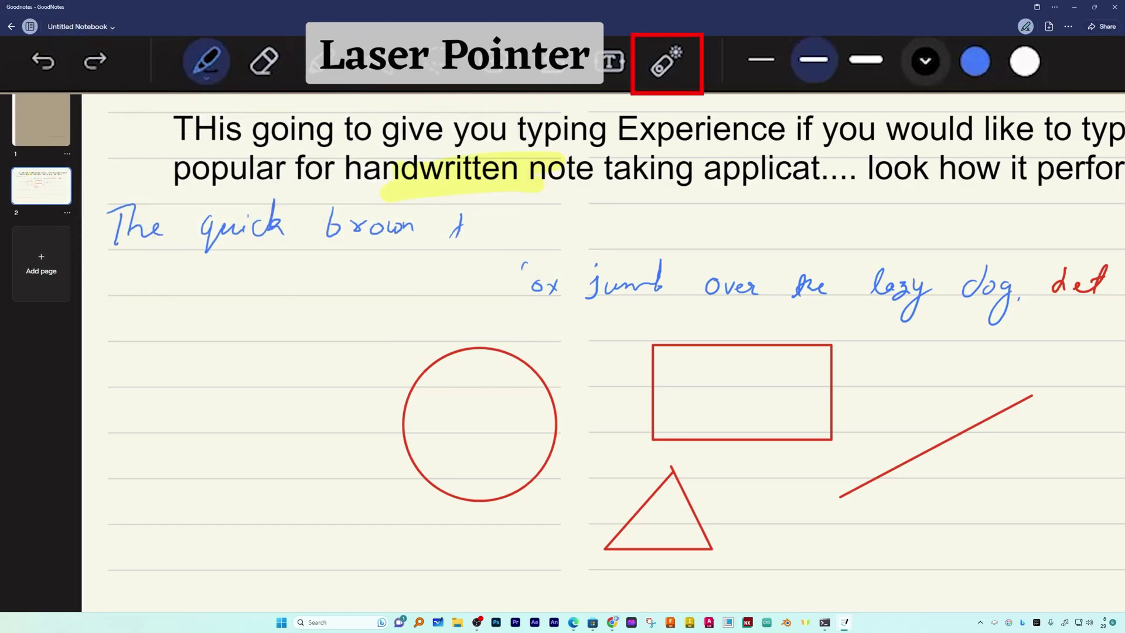
pyautogui.moveTo(405, 106)
pyautogui.mouseDown()
pyautogui.moveTo(204, 113)
pyautogui.moveTo(79, 170)
pyautogui.moveTo(536, 255)
pyautogui.moveTo(996, 153)
pyautogui.moveTo(391, 109)
pyautogui.mouseUp()
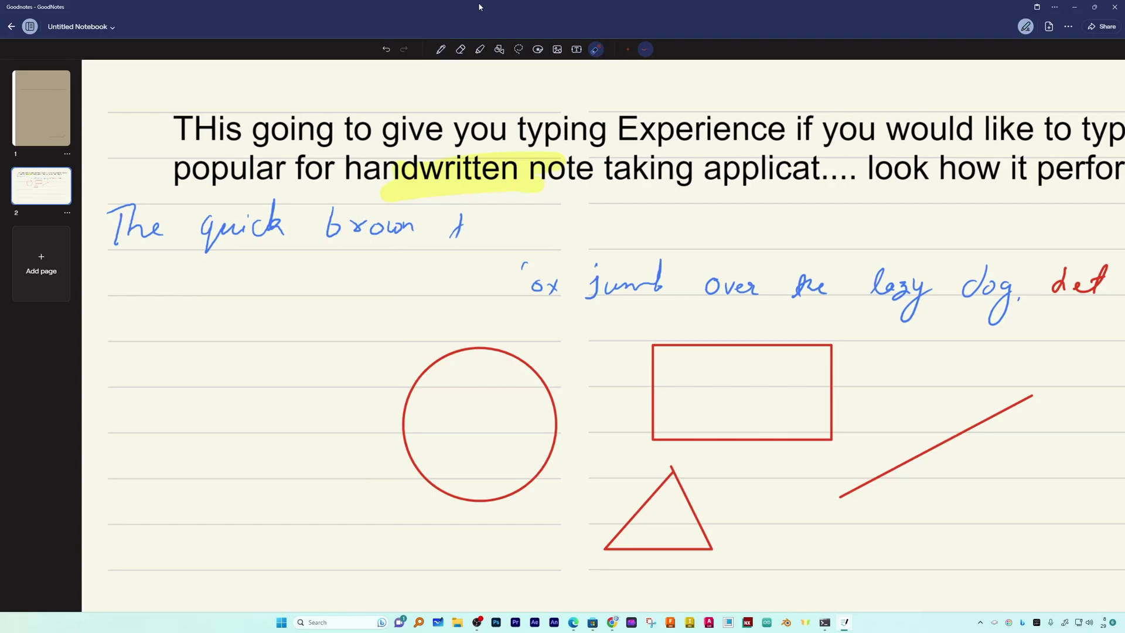
pyautogui.scroll(3, 476, 197)
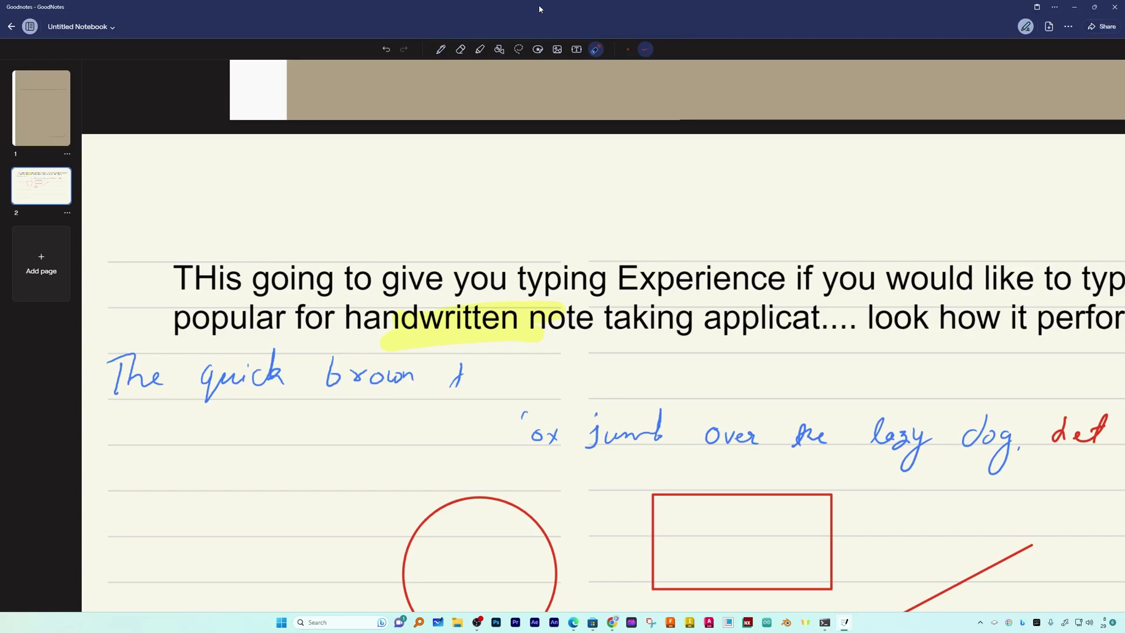
pyautogui.moveTo(539, 5); pyautogui.dragTo(753, 19)
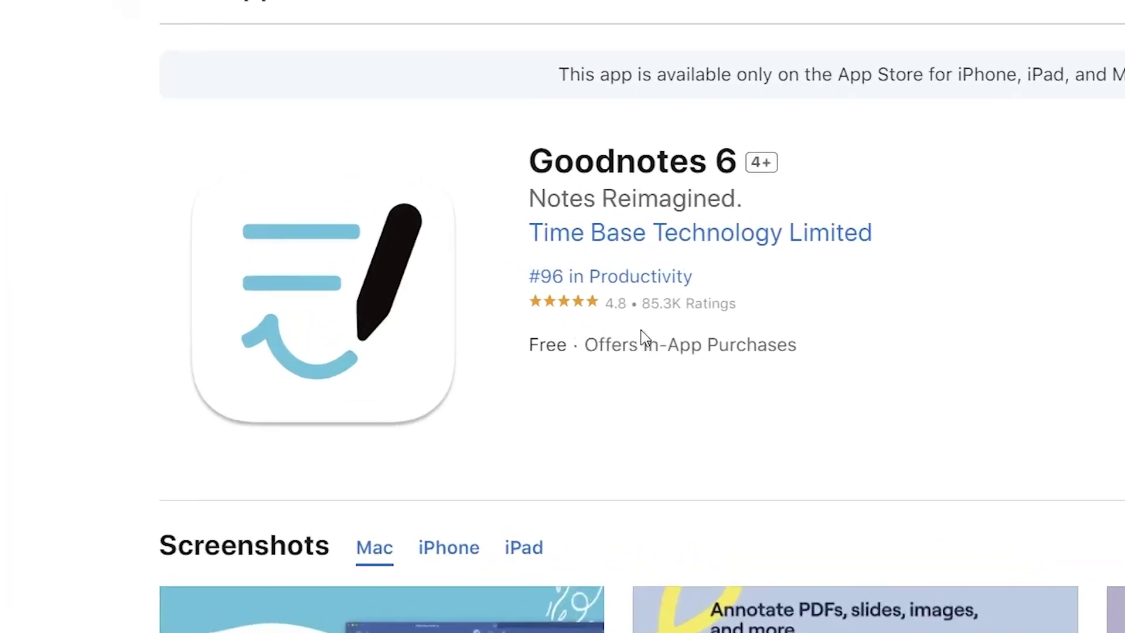